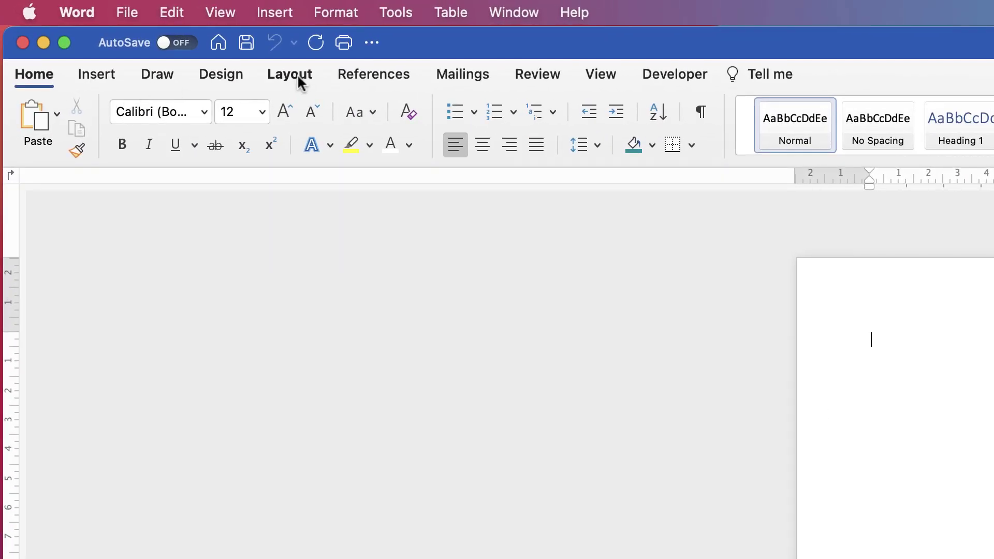
# Switch the blank page to Landscape orientation and zoom in on it.
pyautogui.click(196, 51)
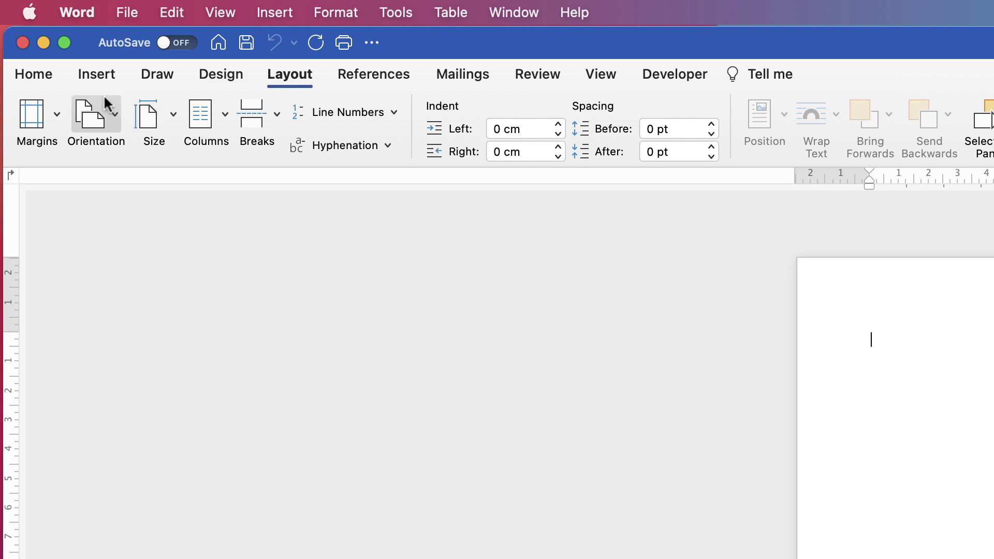
pyautogui.click(114, 114)
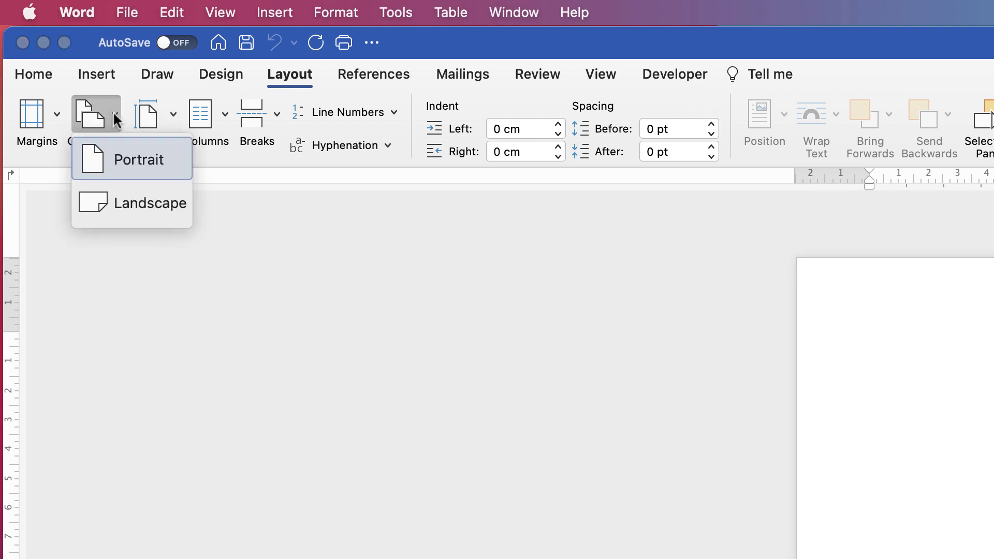
pyautogui.click(127, 205)
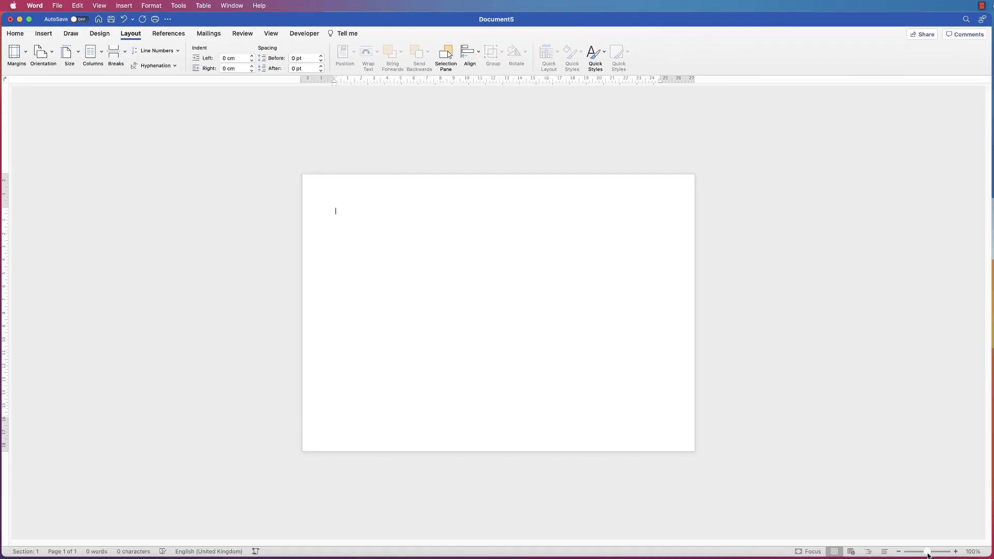
pyautogui.moveTo(928, 553); pyautogui.dragTo(932, 554)
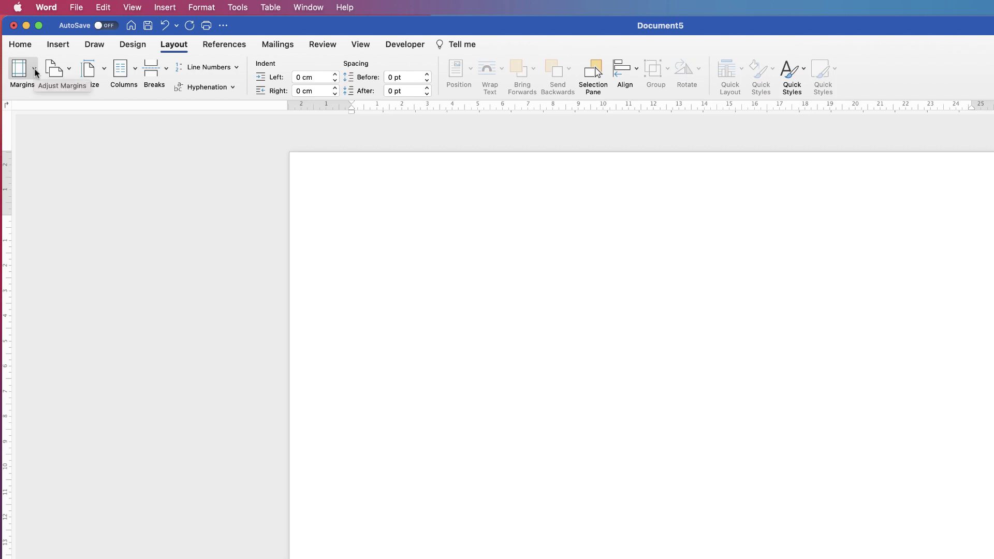
# Apply the Narrow 1.27 cm margin preset and place the caret at the top of the page.
pyautogui.click(35, 69)
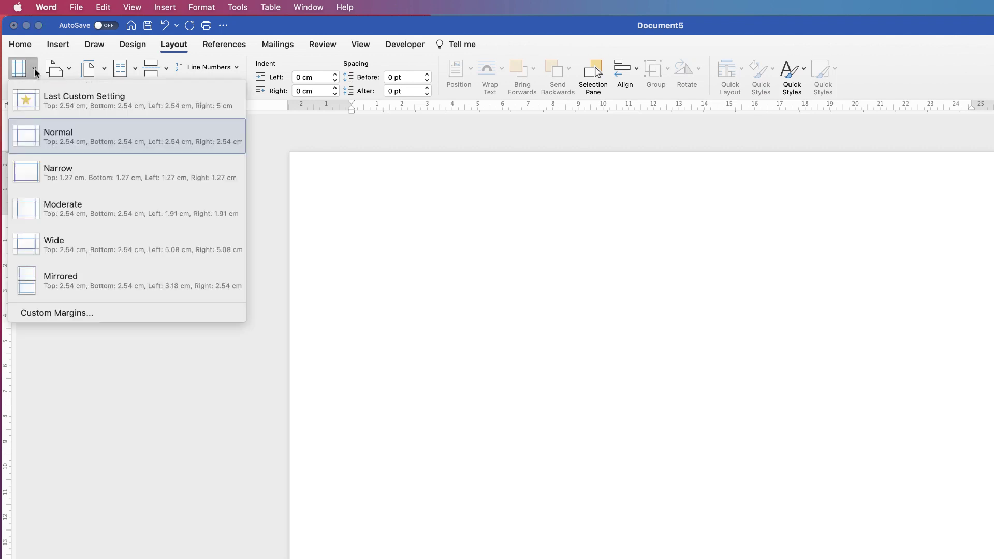
pyautogui.click(58, 170)
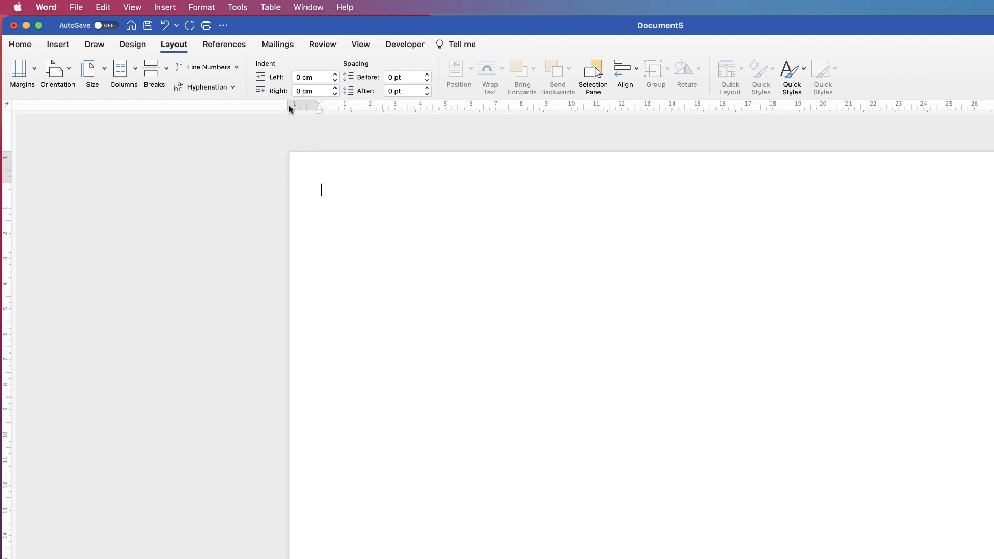
pyautogui.click(321, 190)
pyautogui.click(362, 46)
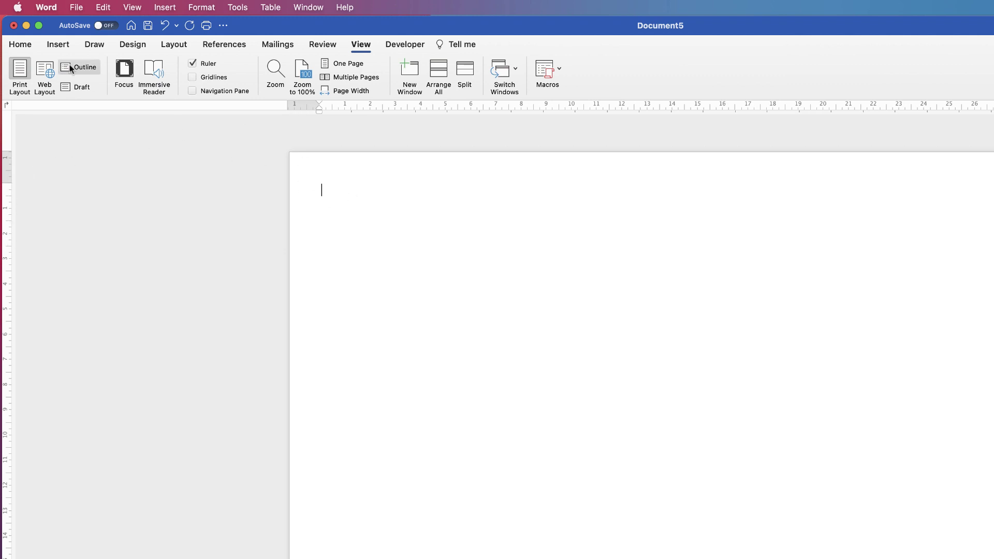
# Insert a table of 6 columns and 32 rows through the Insert Table dialog.
pyautogui.click(58, 46)
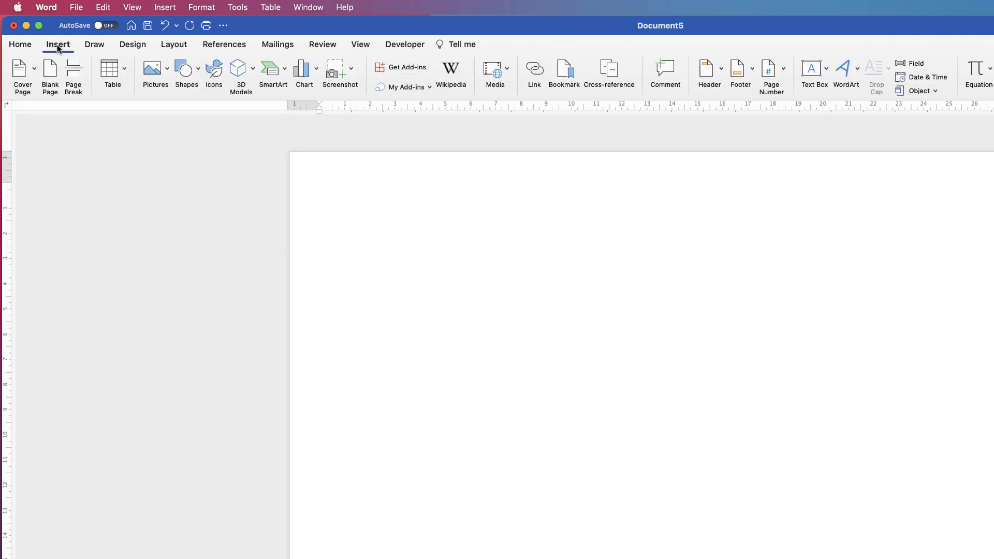
pyautogui.click(124, 70)
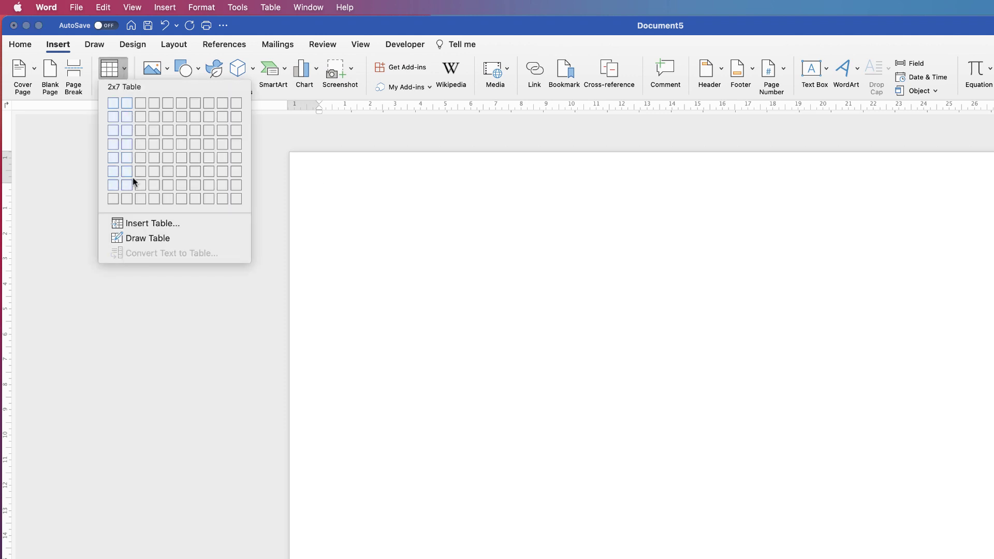
pyautogui.click(136, 224)
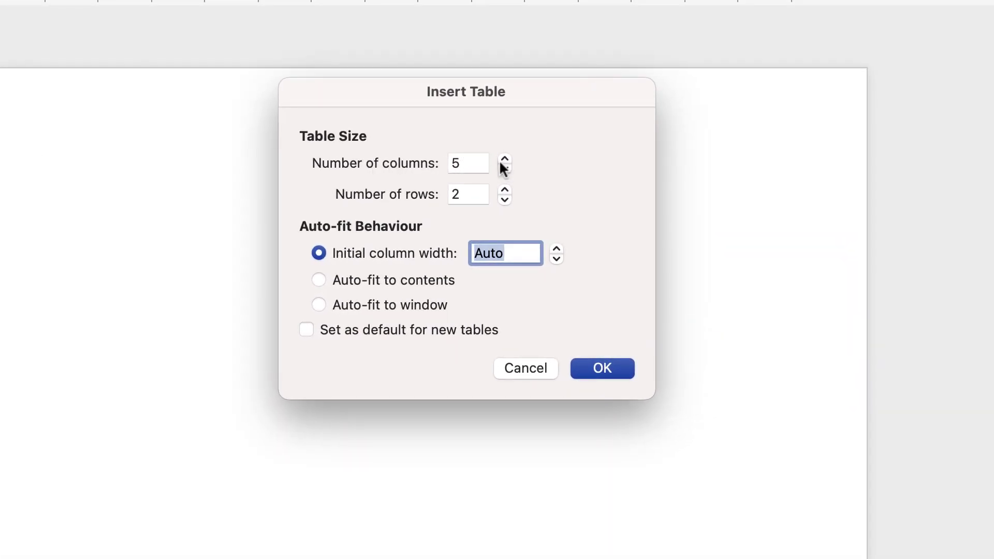
pyautogui.click(504, 158)
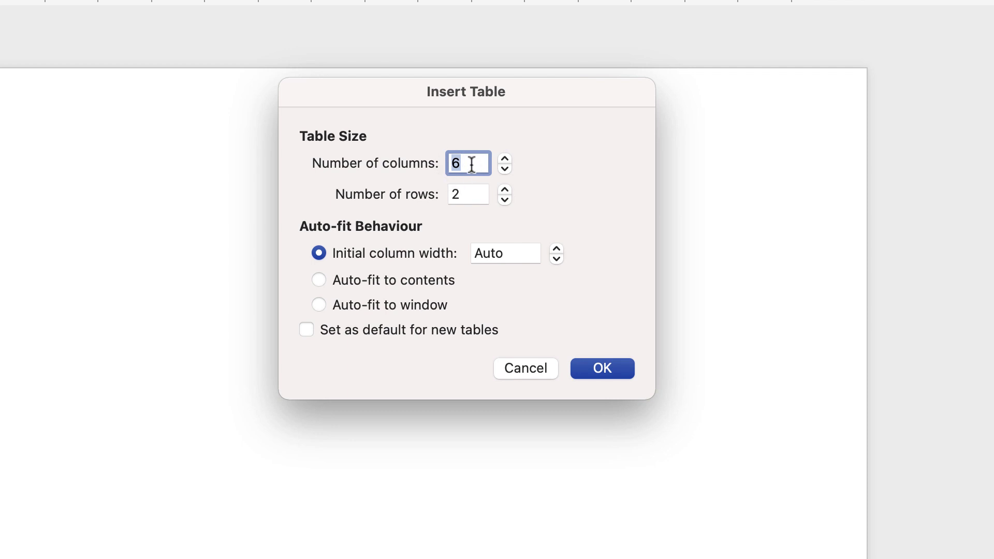
pyautogui.doubleClick(453, 195)
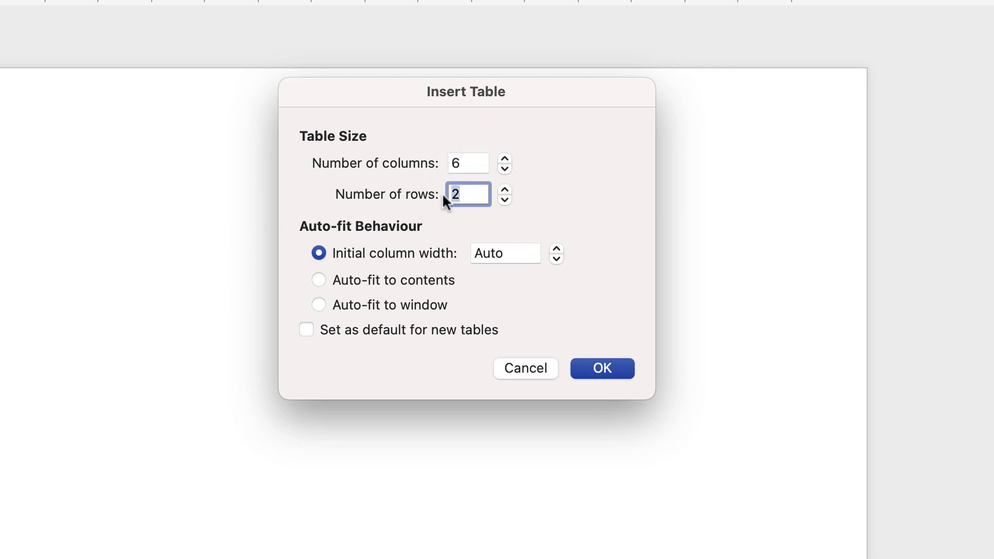
pyautogui.write('32')
pyautogui.press('Return')
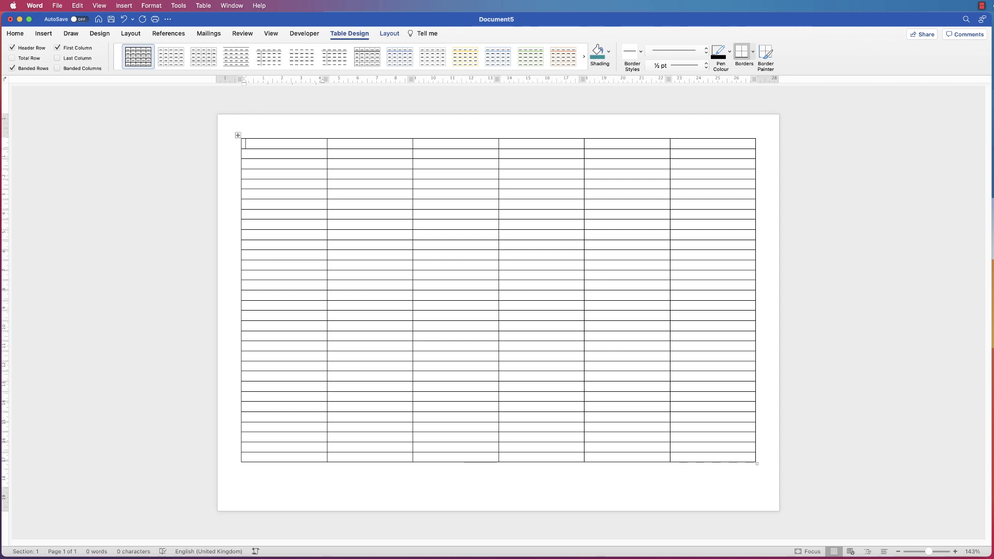
# Select the entire table and set its row height to 0.55 cm.
pyautogui.press('super+a')
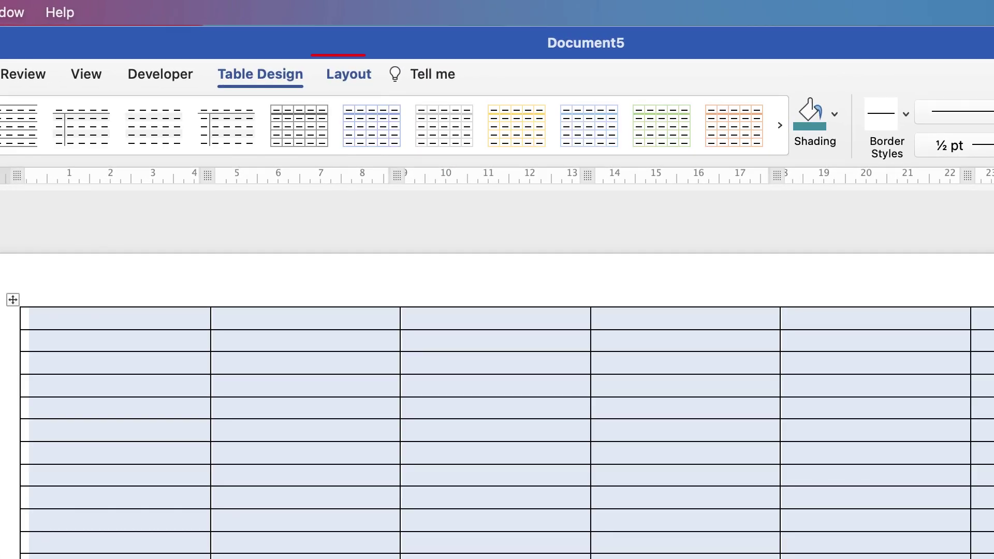
pyautogui.click(349, 74)
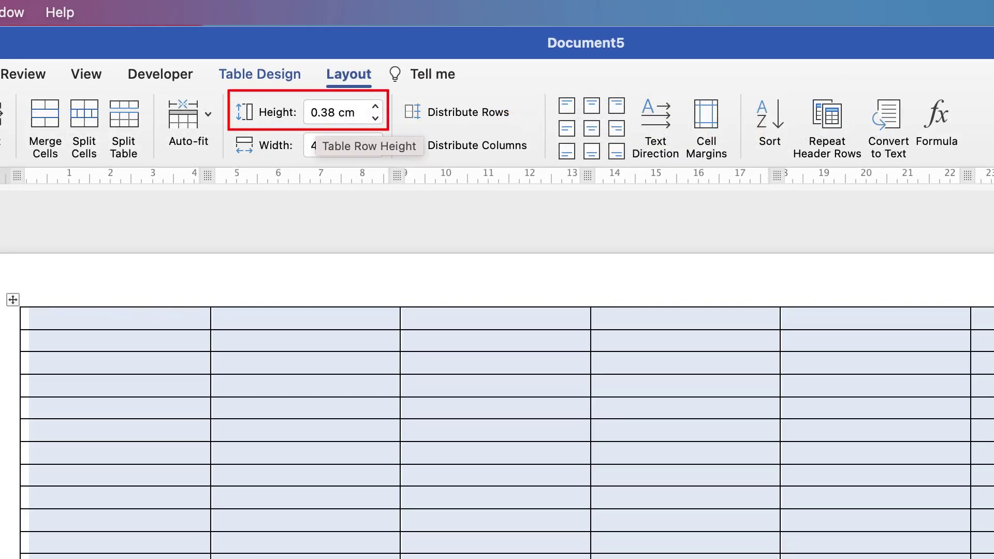
pyautogui.click(336, 112)
pyautogui.hotkey('shift', 'Left')
pyautogui.hotkey('shift', 'Left')
pyautogui.write('55')
pyautogui.press('Return')
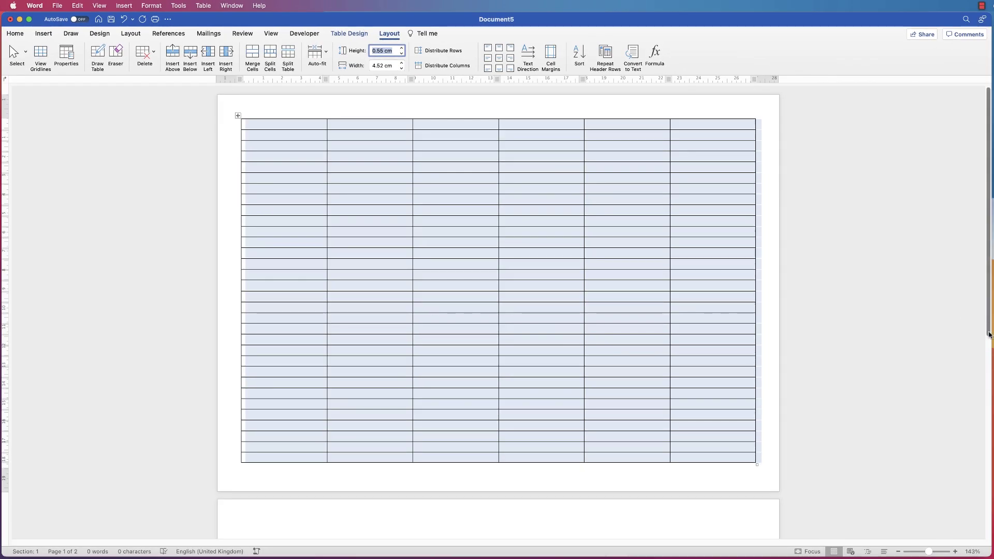
pyautogui.moveTo(989, 333); pyautogui.dragTo(963, 309)
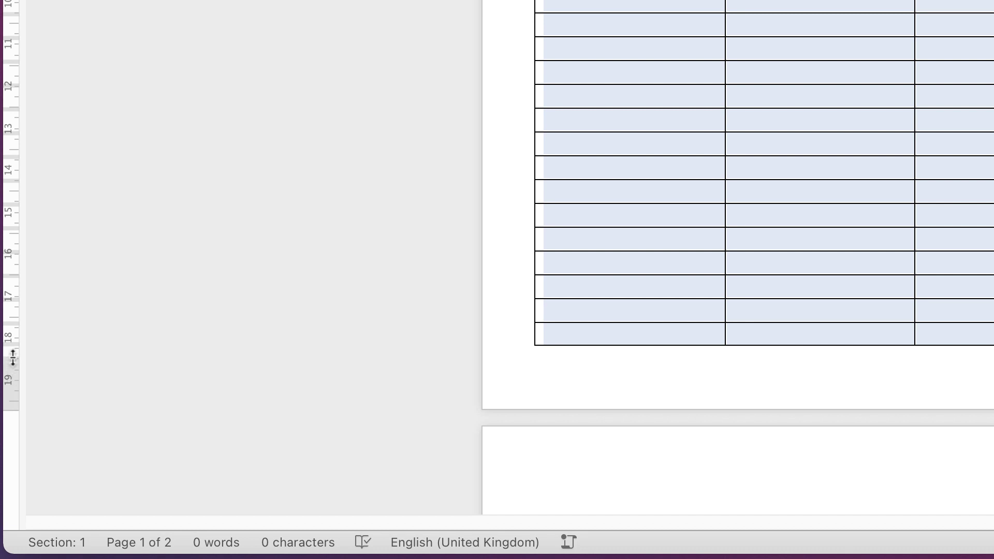
# Drag the bottom and top margins outward on the vertical ruler so the table fits page one.
pyautogui.moveTo(13, 358)
pyautogui.mouseDown()
pyautogui.moveTo(11, 371)
pyautogui.moveTo(16, 360)
pyautogui.mouseUp()
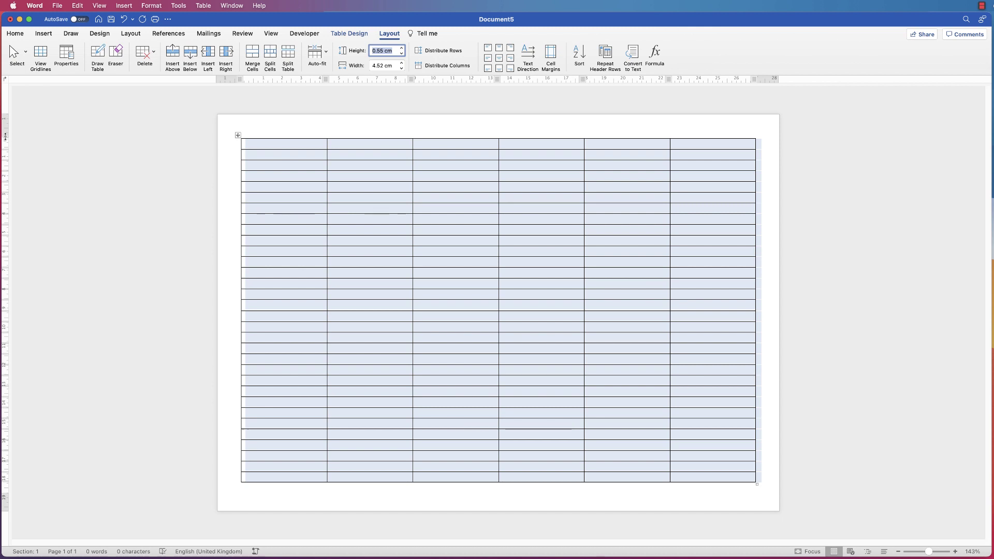
pyautogui.moveTo(5, 136); pyautogui.dragTo(4, 131)
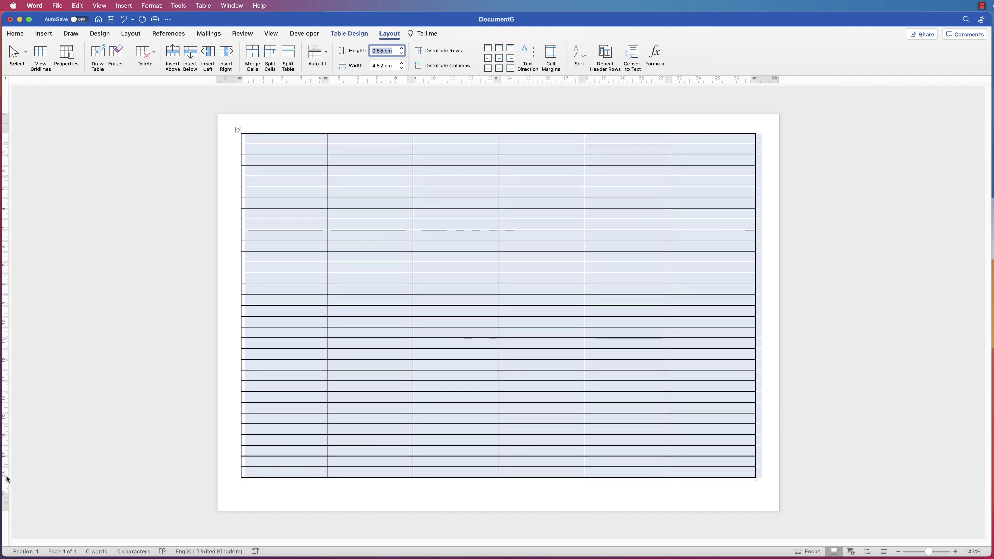
pyautogui.press('Left')
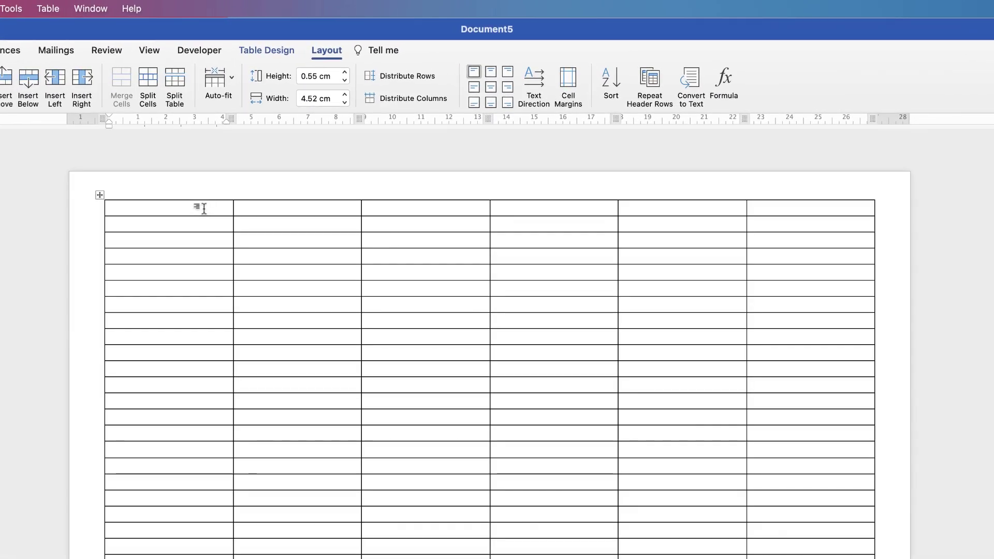
# Raise the first table row's height to 0.7 cm.
pyautogui.moveTo(215, 207); pyautogui.dragTo(793, 214)
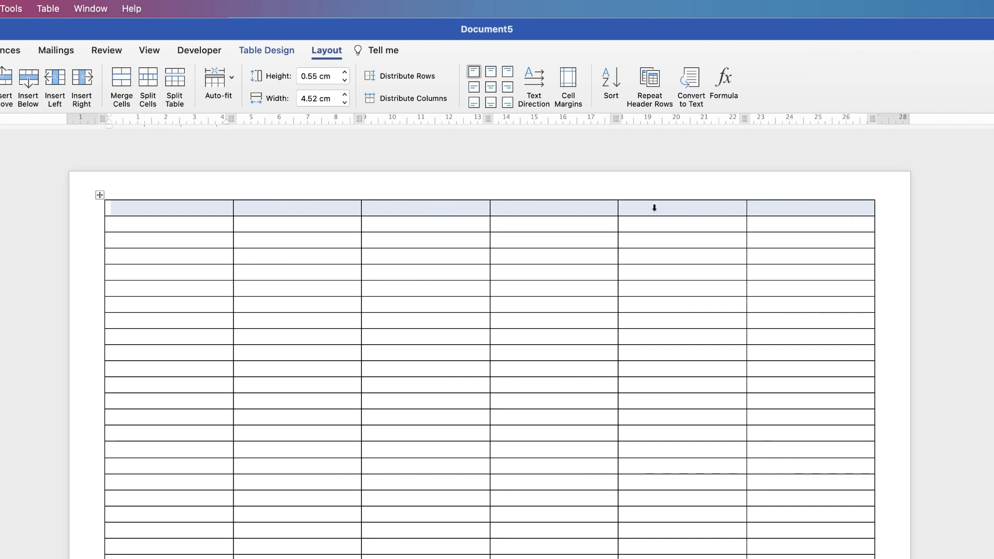
pyautogui.click(315, 76)
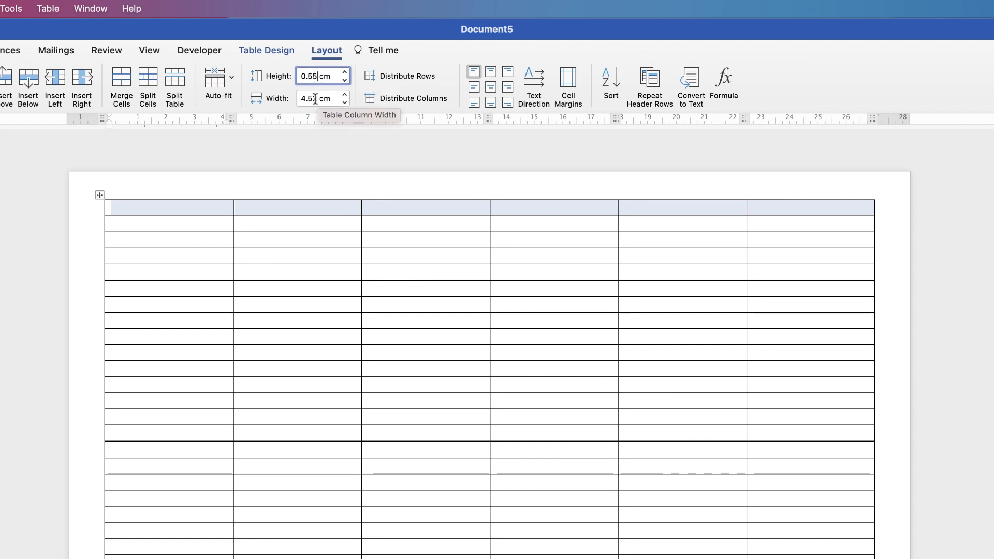
pyautogui.press('BackSpace')
pyautogui.press('BackSpace')
pyautogui.press('BackSpace')
pyautogui.write('.7')
pyautogui.press('Return')
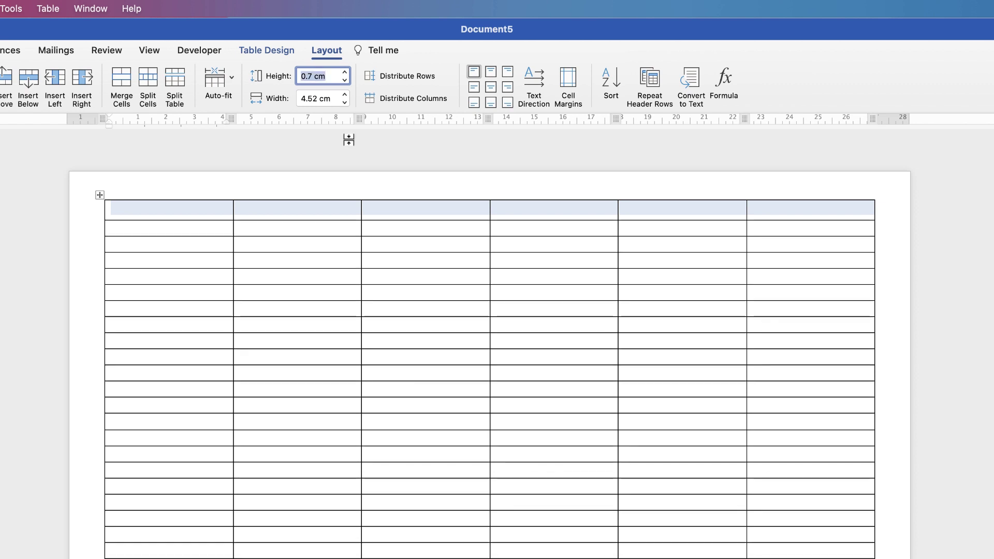
pyautogui.click(288, 213)
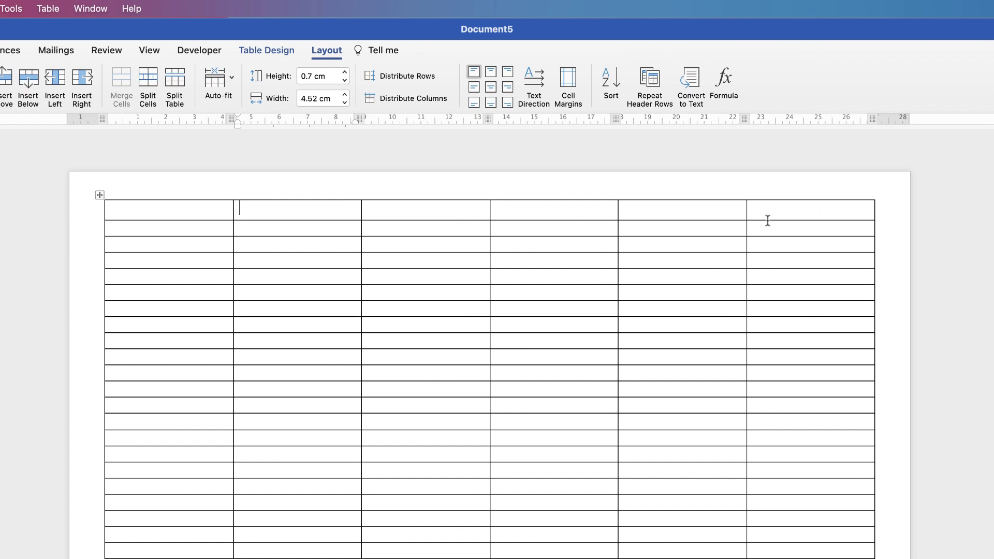
pyautogui.click(118, 209)
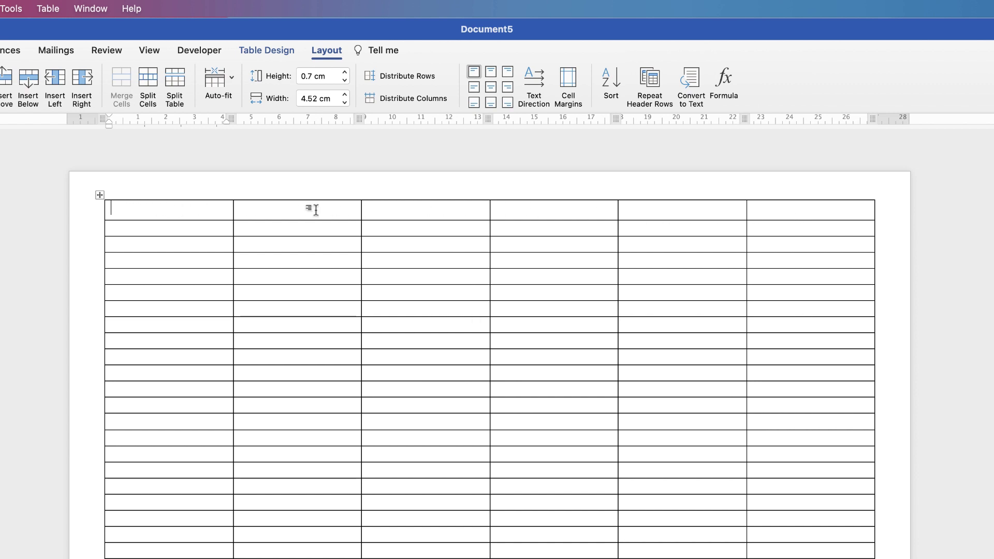
# Apply Align Centre to every cell of the top header row.
pyautogui.moveTo(170, 209); pyautogui.dragTo(820, 212)
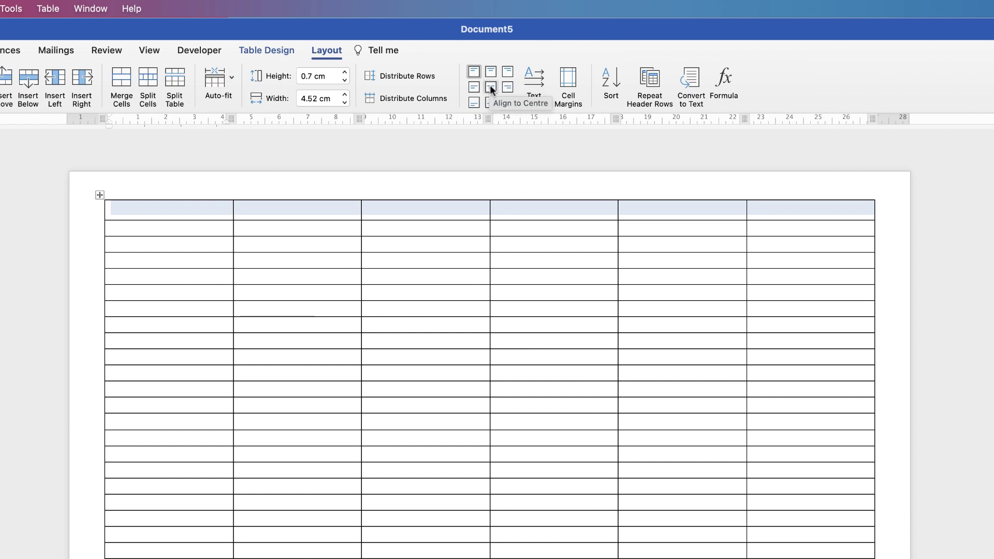
pyautogui.click(489, 86)
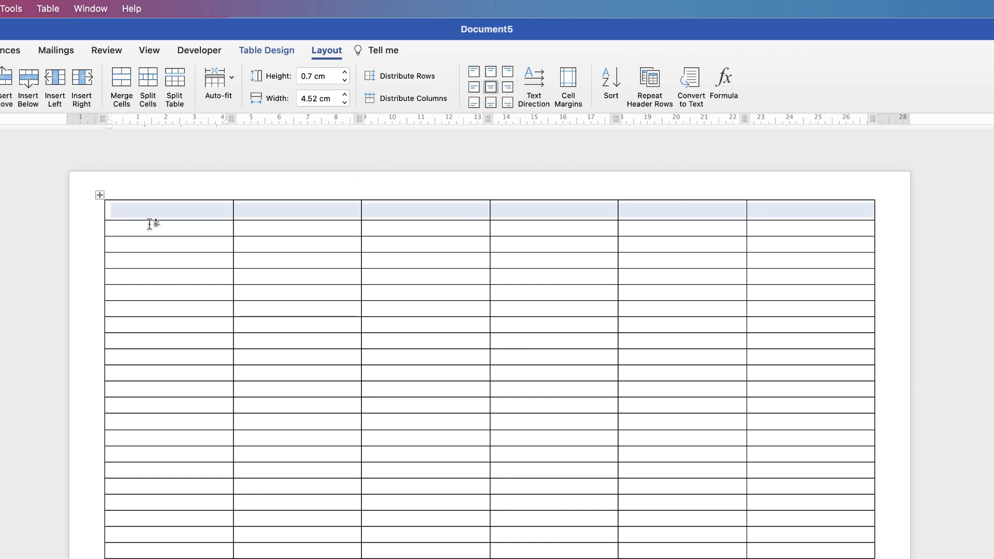
# Type JANUARY, FEBRUARY, MARCH, APRIL, MAY and JUNE into the six header cells.
pyautogui.click(166, 209)
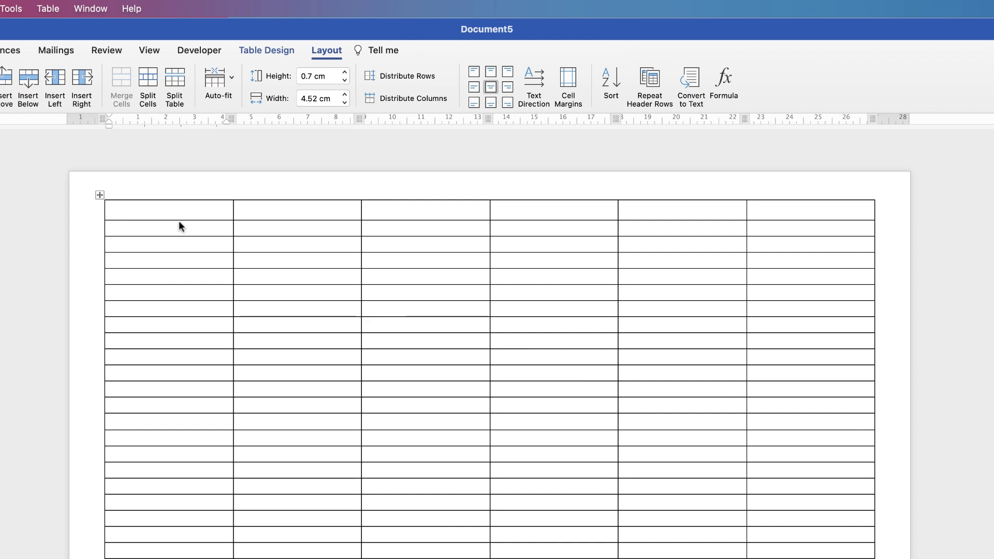
pyautogui.write('JANUARY')
pyautogui.click(337, 207)
pyautogui.write('FEBRUARY')
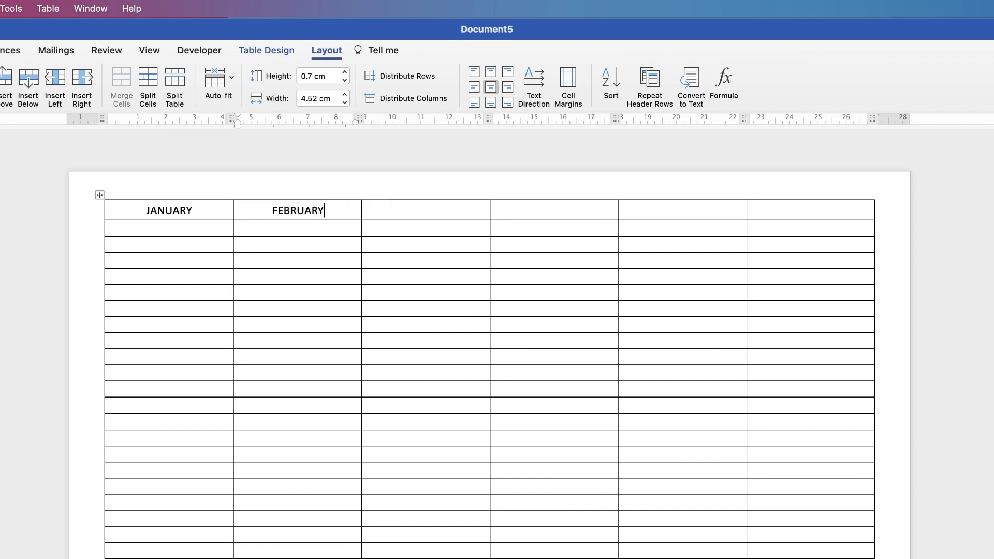
pyautogui.press('Tab')
pyautogui.write('MARCH')
pyautogui.press('Tab')
pyautogui.write('APRIL')
pyautogui.press('Tab')
pyautogui.write('MAY')
pyautogui.press('Tab')
pyautogui.write('JUNE')
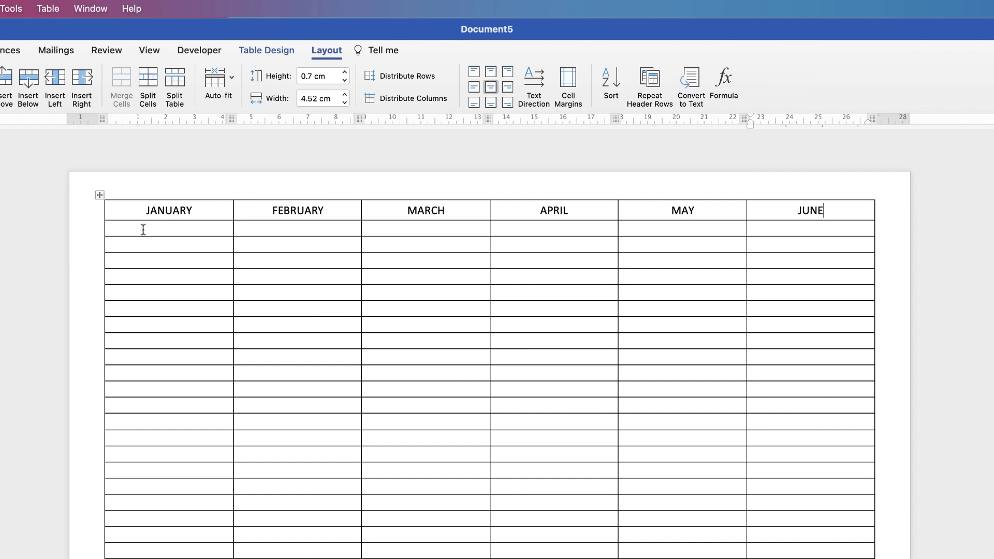
# Enter day numbers 1 through 31 down the JANUARY column, one per row.
pyautogui.click(116, 230)
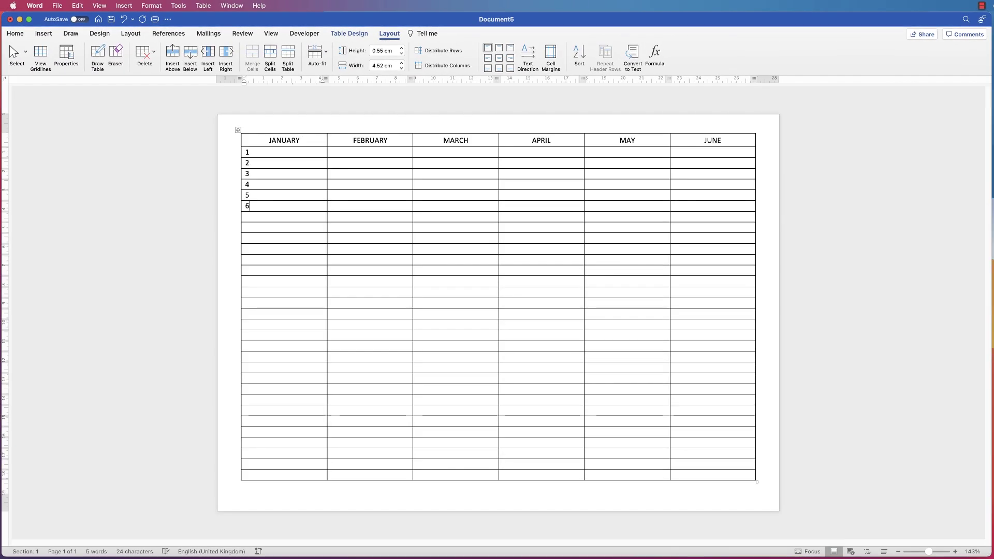
pyautogui.press('Down')
pyautogui.write('7')
pyautogui.press('Down')
pyautogui.write('8')
pyautogui.press('Down')
pyautogui.write('9')
pyautogui.press('Down')
pyautogui.write('10')
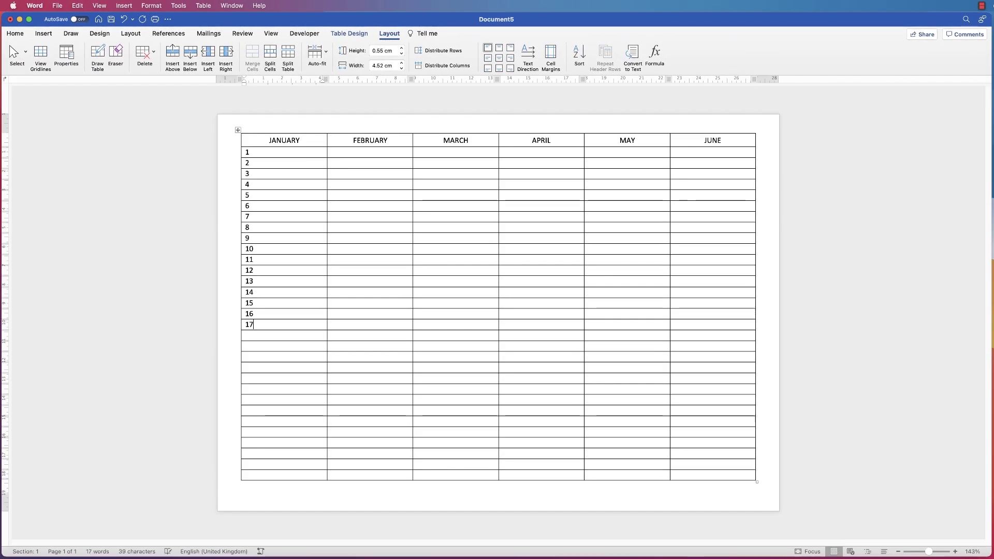
pyautogui.write('7')
pyautogui.press('Down')
pyautogui.write('28')
pyautogui.press('Down')
pyautogui.write('29')
pyautogui.press('Down')
pyautogui.write('30')
pyautogui.press('Down')
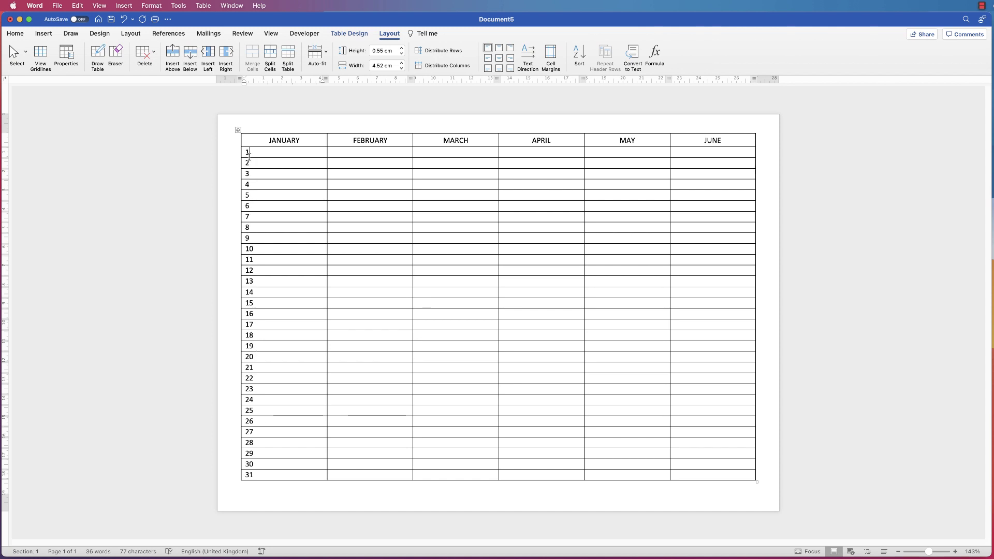
# Copy the JANUARY column's 1–31 day numbers.
pyautogui.moveTo(250, 151); pyautogui.dragTo(268, 472)
pyautogui.press('super+c')
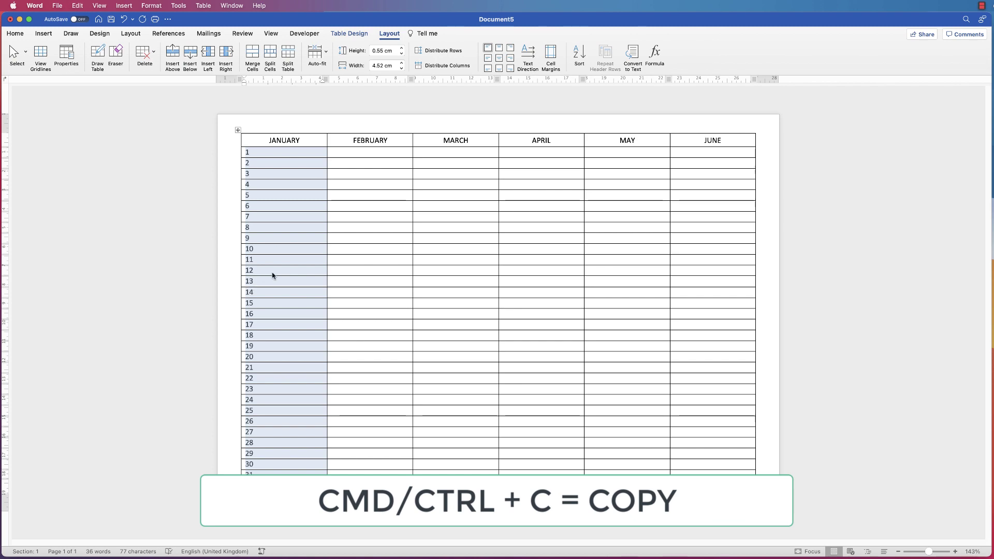
pyautogui.click(14, 34)
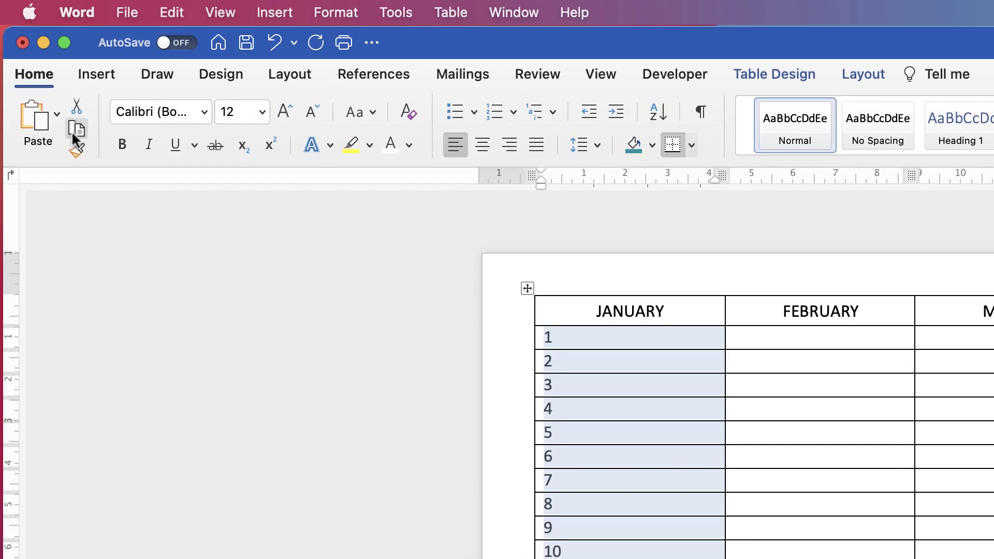
pyautogui.click(75, 130)
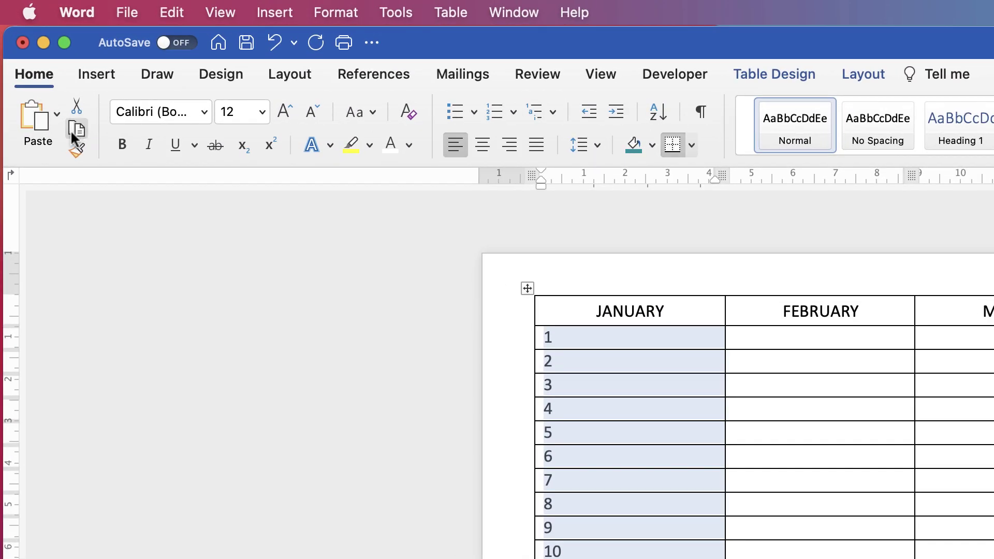
# Paste the day numbers into the FEBRUARY through JUNE columns.
pyautogui.click(743, 338)
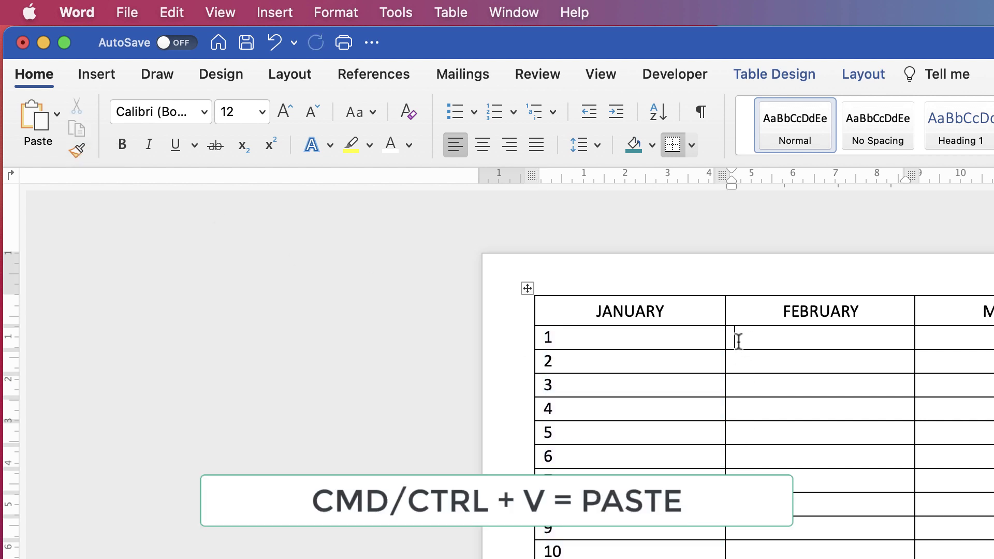
pyautogui.press('super+v')
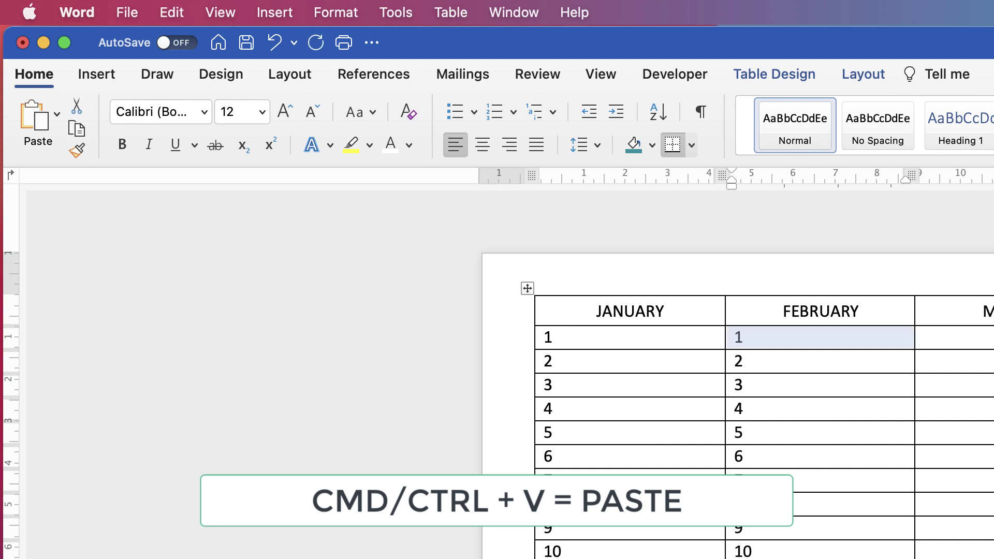
pyautogui.click(958, 339)
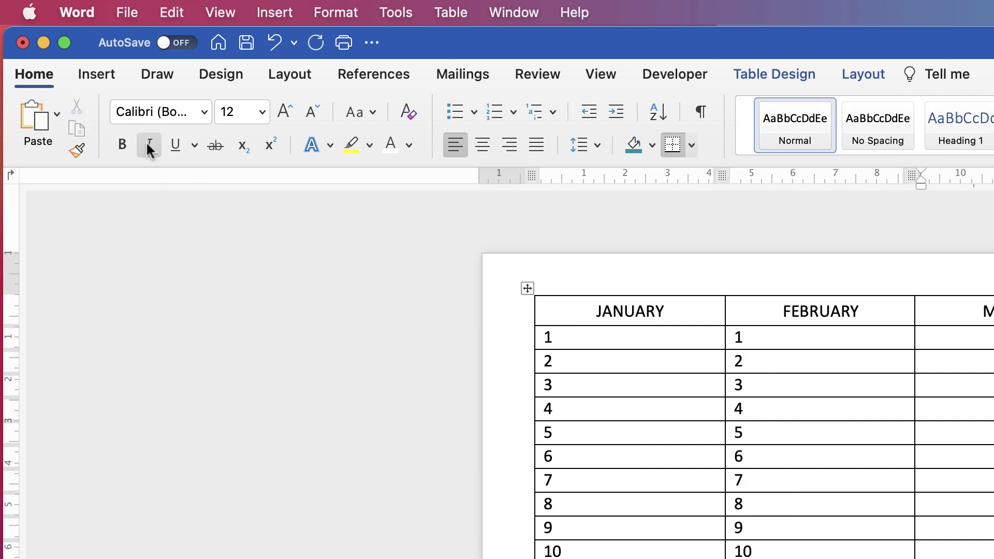
pyautogui.click(32, 124)
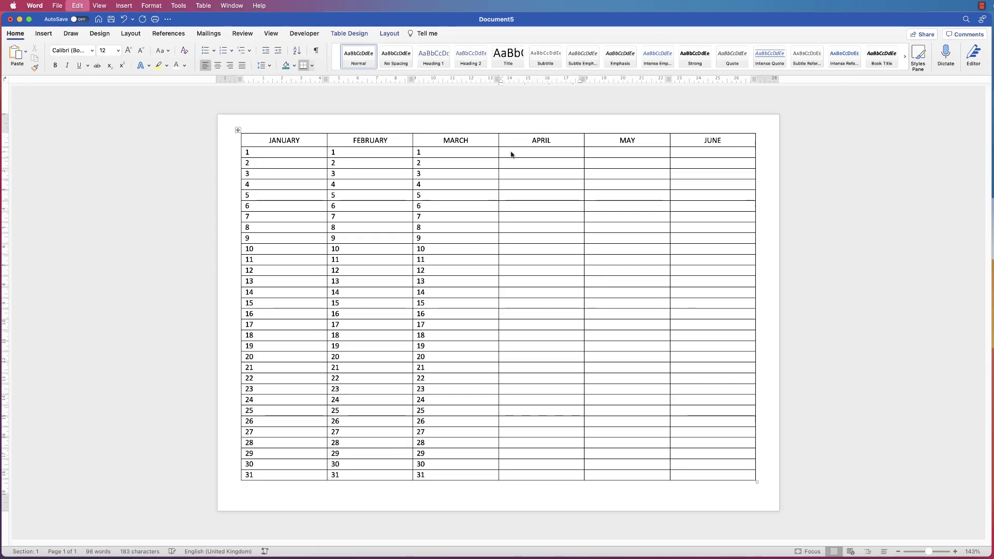
pyautogui.click(993, 323)
pyautogui.press('super+v')
pyautogui.click(607, 153)
pyautogui.press('super+v')
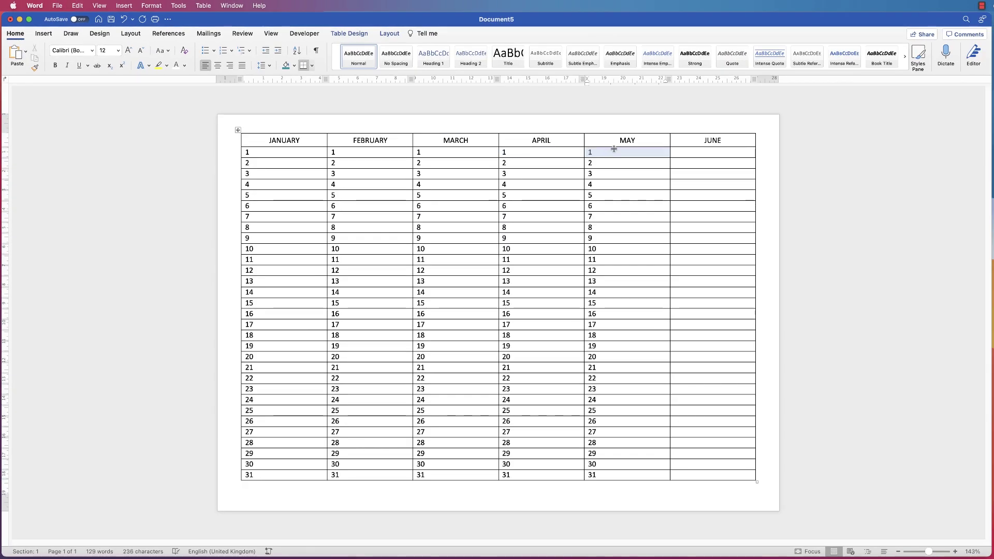
pyautogui.click(679, 151)
# Paste the day numbers into the JUNE column and delete 31, 30 and 29 from FEBRUARY.
pyautogui.press('super+v')
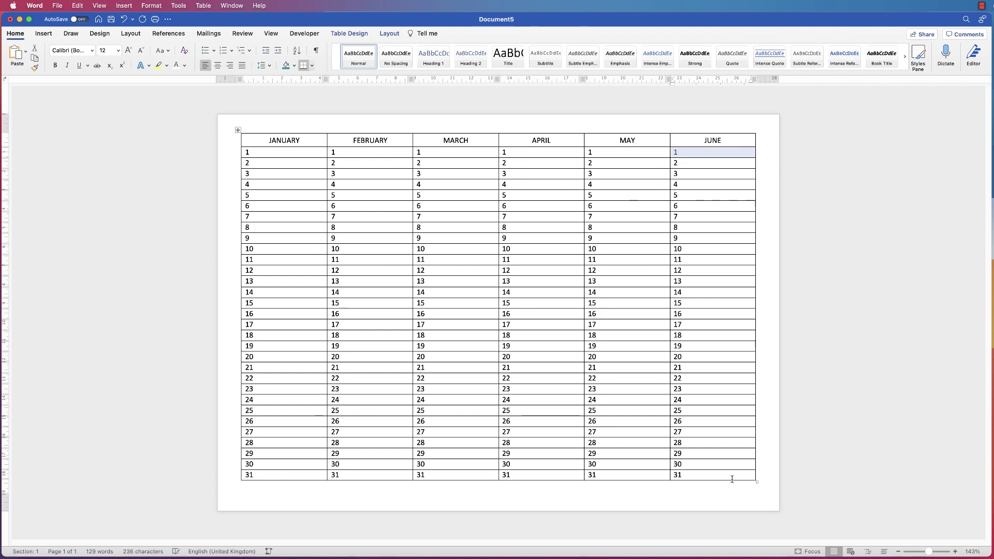
pyautogui.doubleClick(342, 475)
pyautogui.press('Delete')
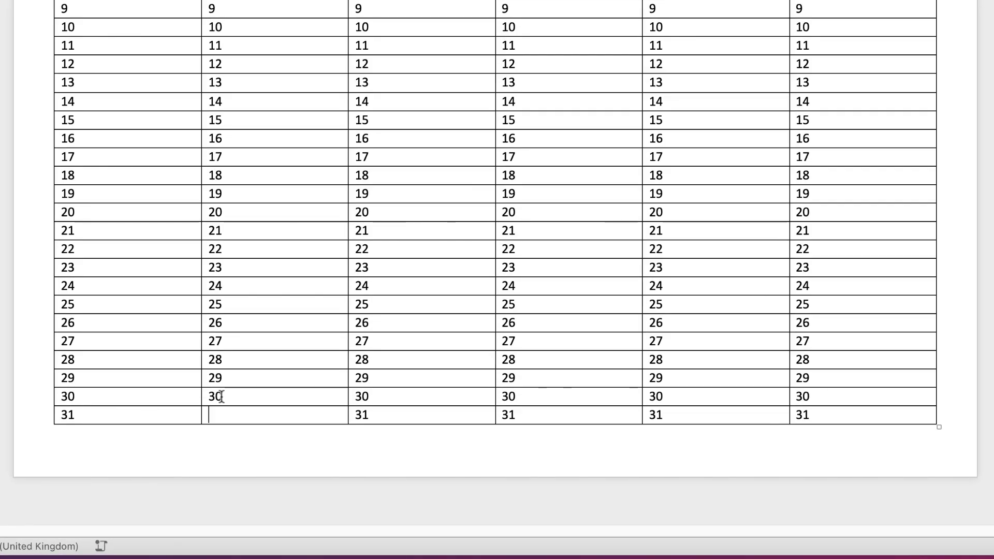
pyautogui.doubleClick(248, 410)
pyautogui.press('Delete')
pyautogui.doubleClick(244, 395)
pyautogui.press('Delete')
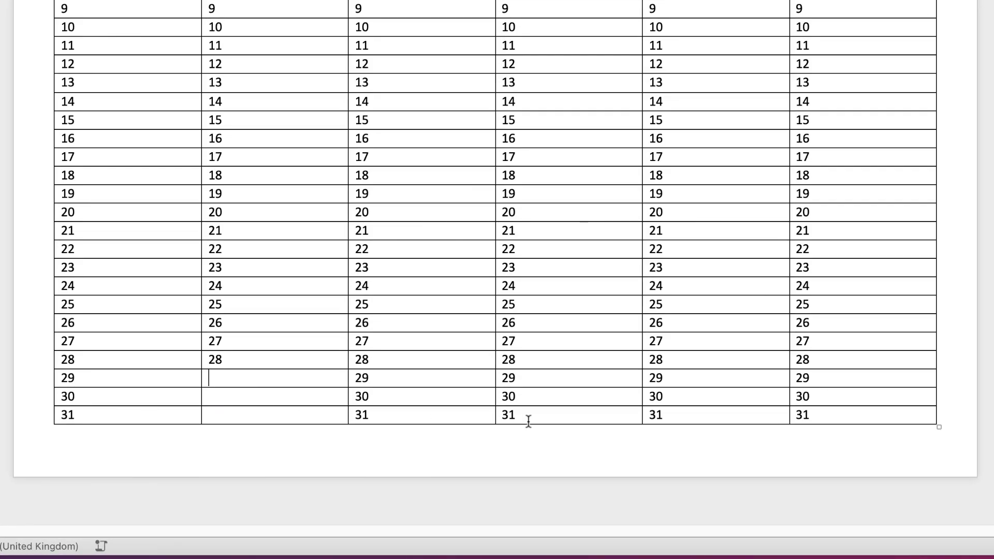
# Delete the nonexistent 31st day from the APRIL and JUNE columns.
pyautogui.doubleClick(509, 415)
pyautogui.press('Delete')
pyautogui.doubleClick(803, 415)
pyautogui.press('Delete')
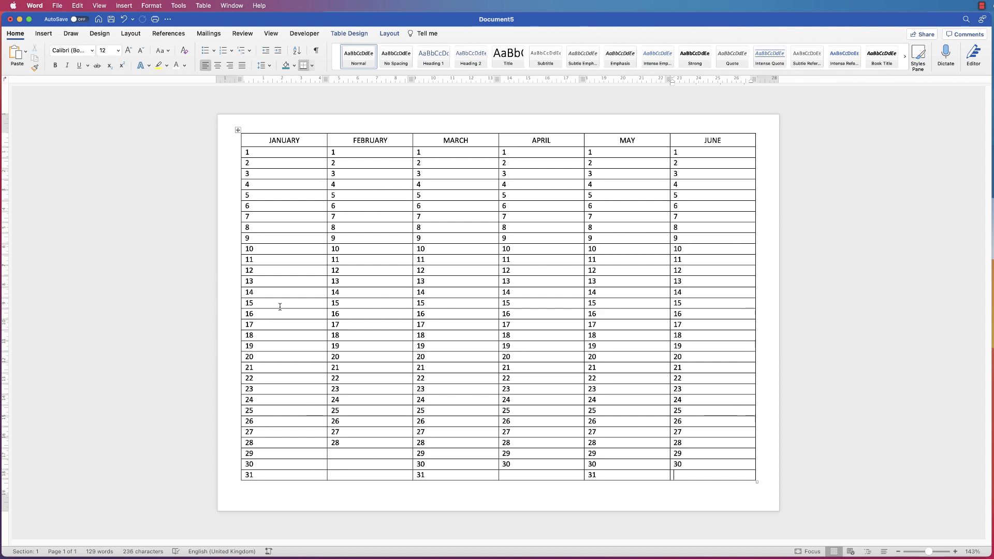
# Paste a copy of the calendar table onto a new second page.
pyautogui.click(395, 494)
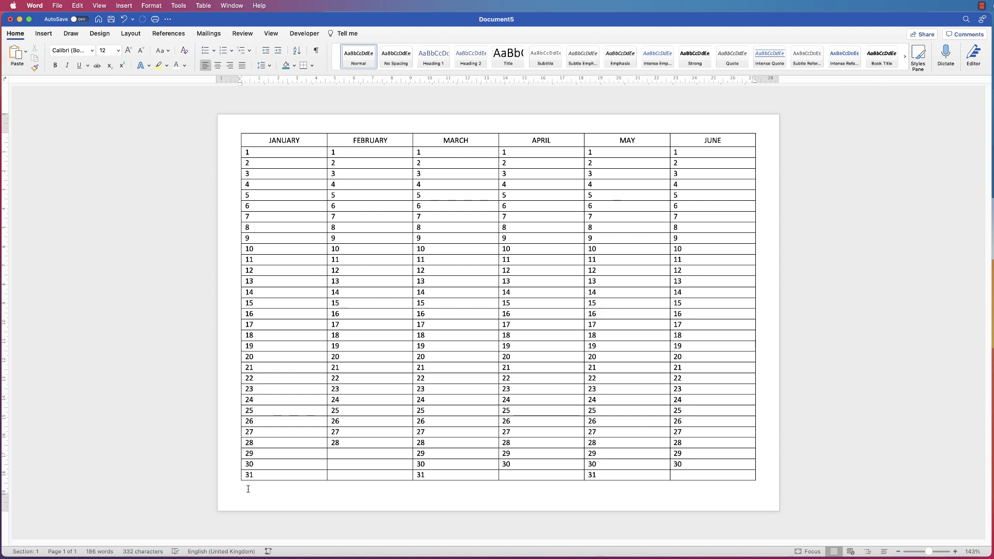
pyautogui.press('Return')
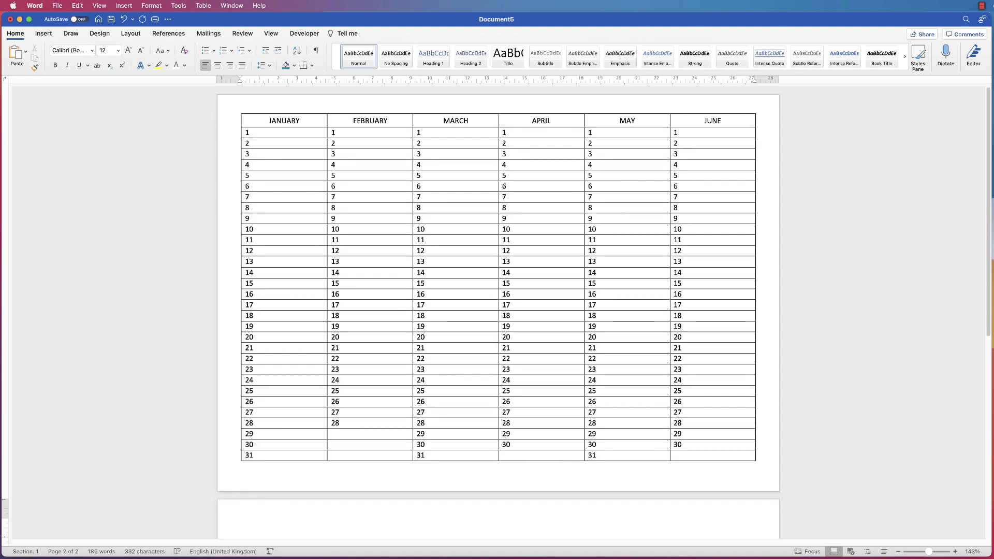
pyautogui.scroll(-5, 497, 316)
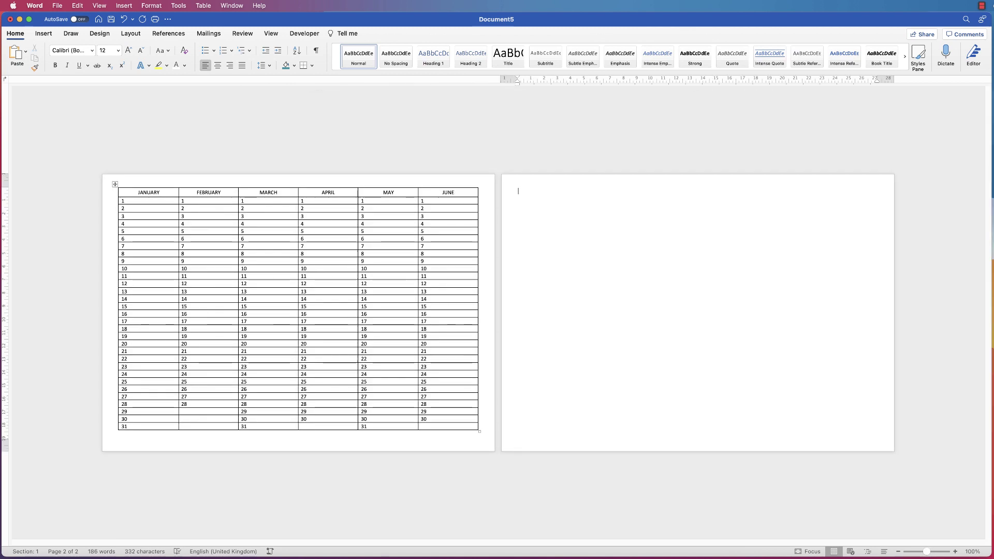
pyautogui.click(139, 192)
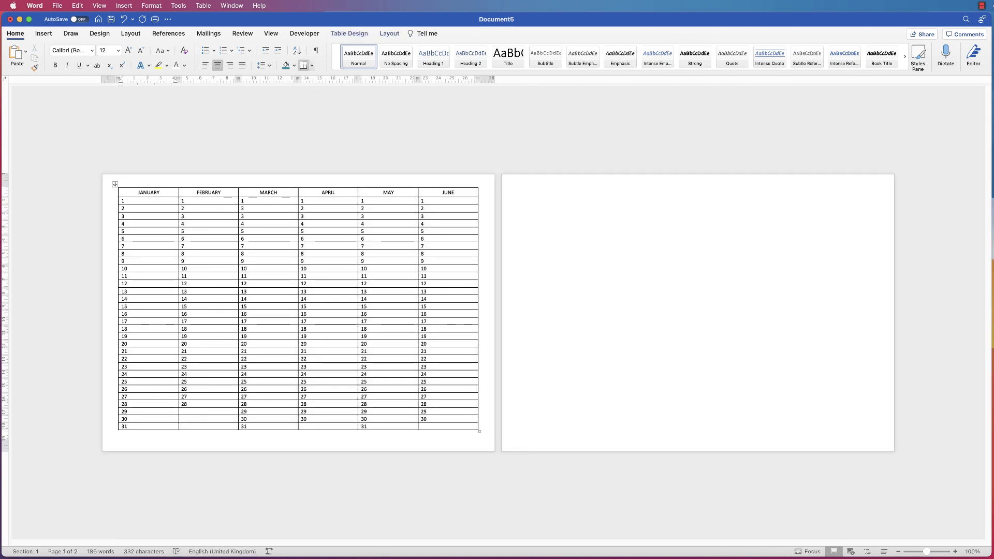
pyautogui.click(115, 184)
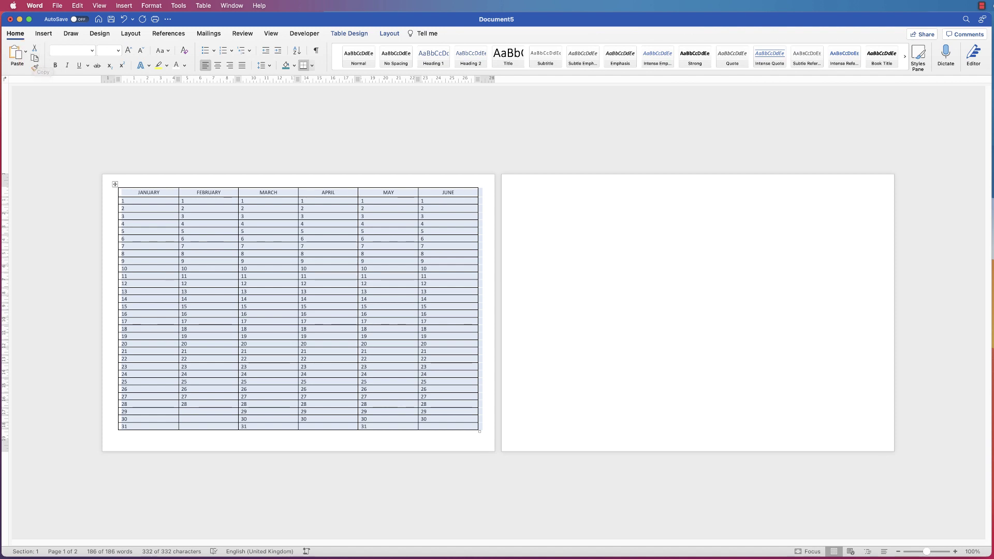
pyautogui.click(518, 190)
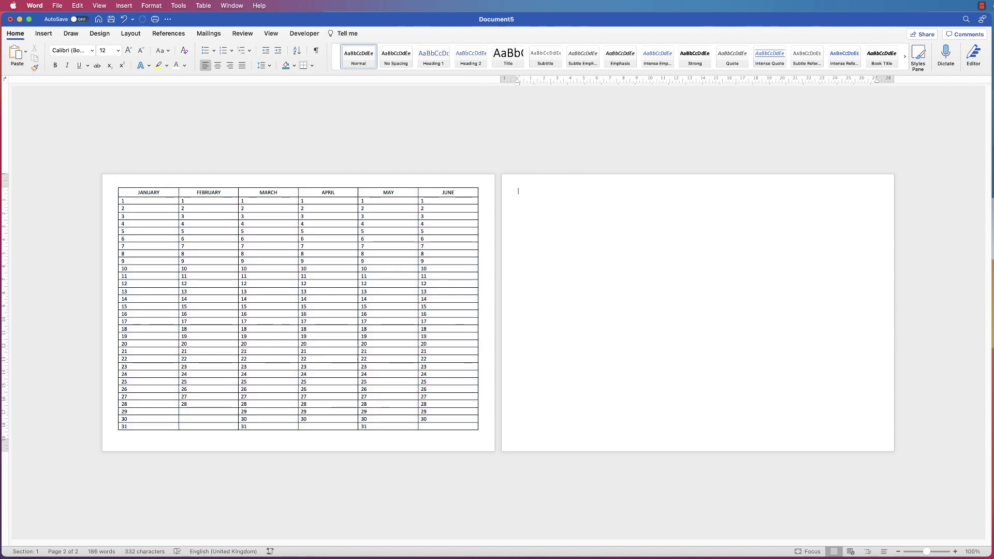
pyautogui.press('super+v')
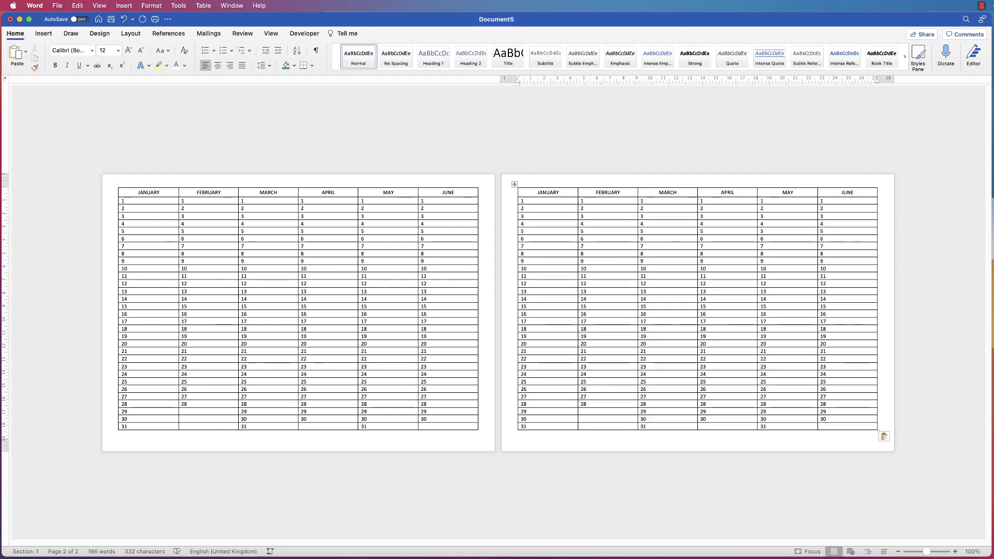
# Rename the second table's month headers to July, August, September, October, November and December.
pyautogui.click(149, 193)
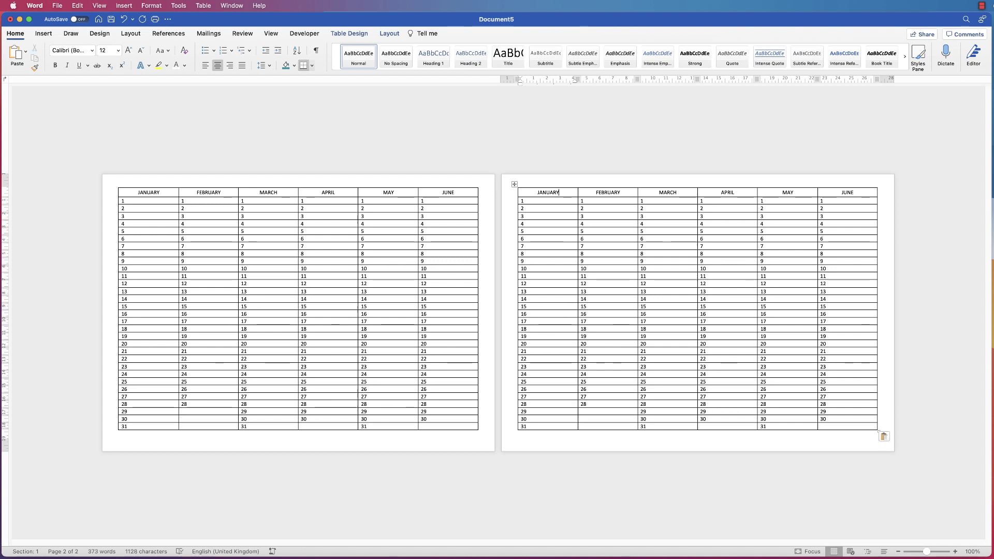
pyautogui.write('July')
pyautogui.press('Tab')
pyautogui.write('August')
pyautogui.press('Tab')
pyautogui.write('September')
pyautogui.press('Tab')
pyautogui.write('October')
pyautogui.press('Tab')
pyautogui.write('November')
pyautogui.press('Tab')
pyautogui.write('December')
# Add days 29, 30 and 31 to August and remove the 31st from September and November.
pyautogui.click(583, 411)
pyautogui.write('29')
pyautogui.press('Down')
pyautogui.write('30')
pyautogui.press('Down')
pyautogui.write('31')
pyautogui.hotkey('shift', 'Right')
pyautogui.press('BackSpace')
pyautogui.press('Escape')
pyautogui.press('Tab')
pyautogui.press('BackSpace')
pyautogui.press('Tab')
pyautogui.click(148, 192)
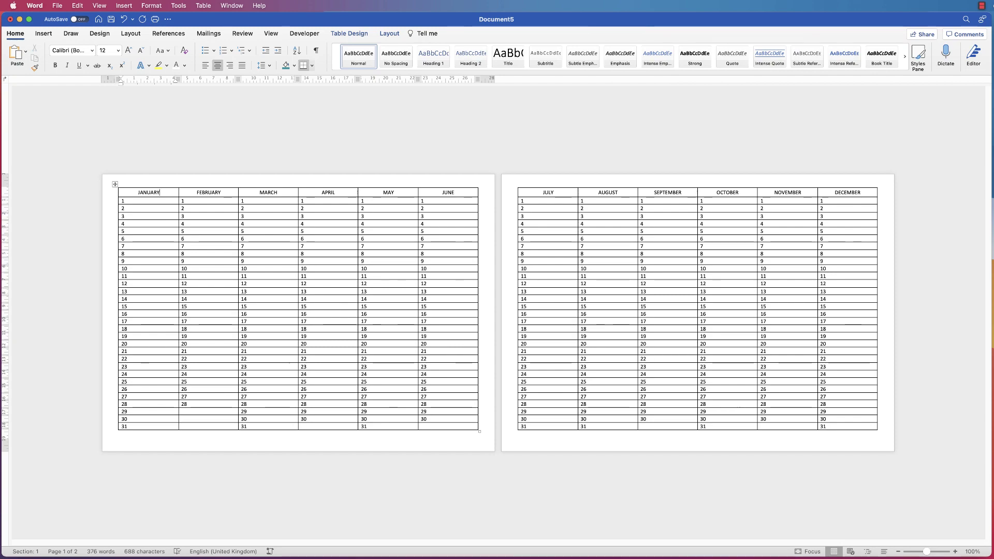
# Shade the JANUARY–JUNE header row with a custom teal colour.
pyautogui.hotkey('shift', 'Right')
pyautogui.hotkey('shift', 'Right')
pyautogui.hotkey('shift', 'Right')
pyautogui.hotkey('shift', 'Right')
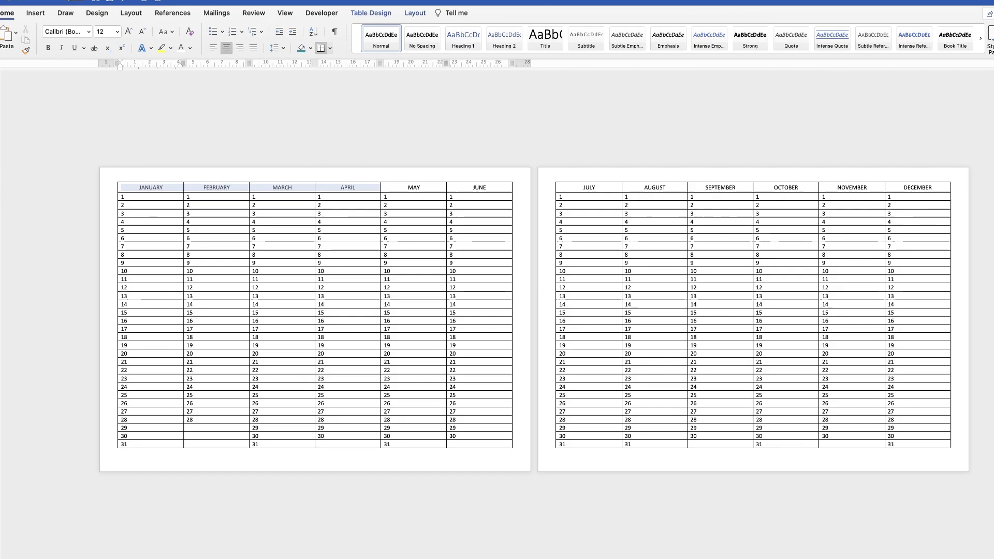
pyautogui.hotkey('shift', 'Right')
pyautogui.hotkey('shift', 'Right')
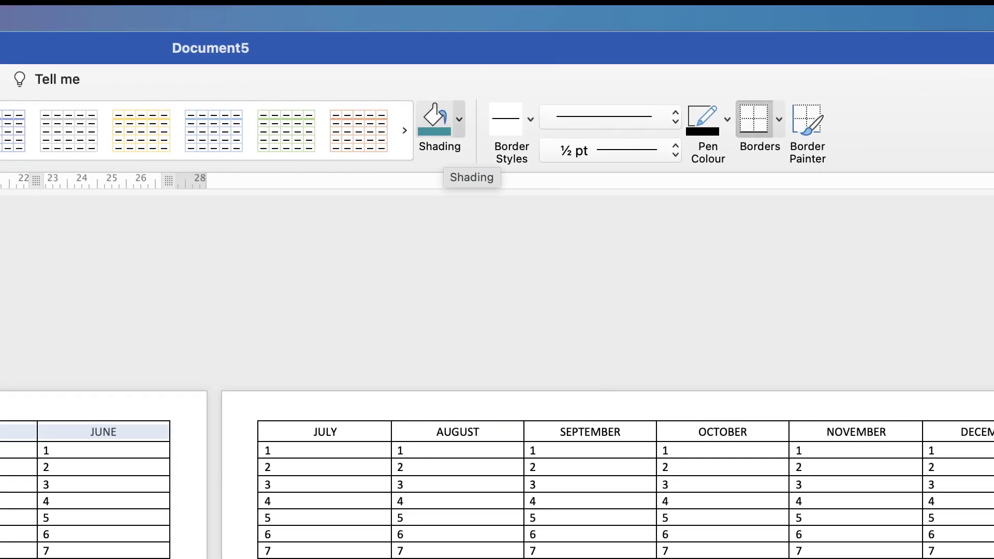
pyautogui.click(459, 119)
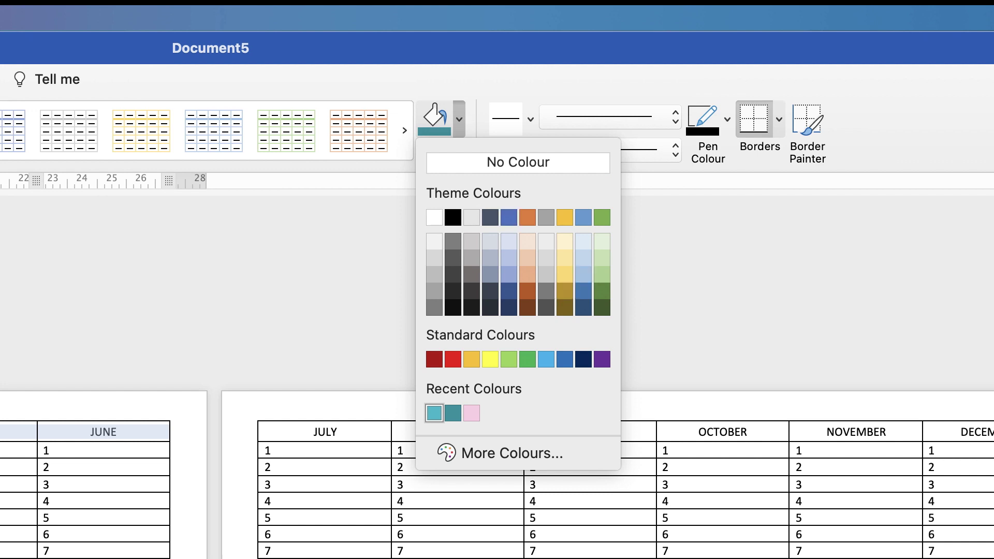
pyautogui.click(513, 453)
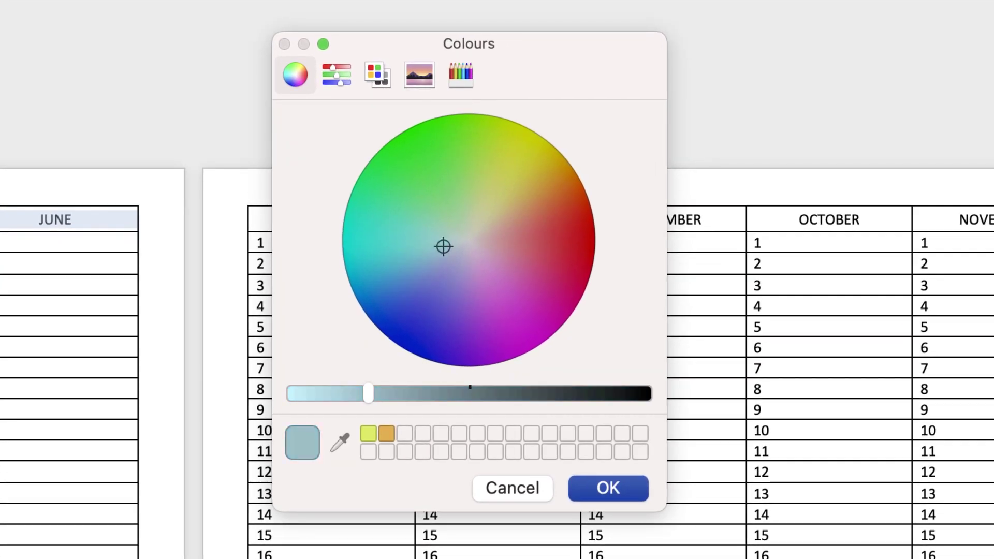
pyautogui.moveTo(443, 246)
pyautogui.mouseDown()
pyautogui.moveTo(503, 171)
pyautogui.moveTo(441, 259)
pyautogui.moveTo(482, 337)
pyautogui.moveTo(492, 177)
pyautogui.moveTo(397, 231)
pyautogui.moveTo(406, 246)
pyautogui.mouseUp()
pyautogui.moveTo(368, 393); pyautogui.dragTo(399, 393)
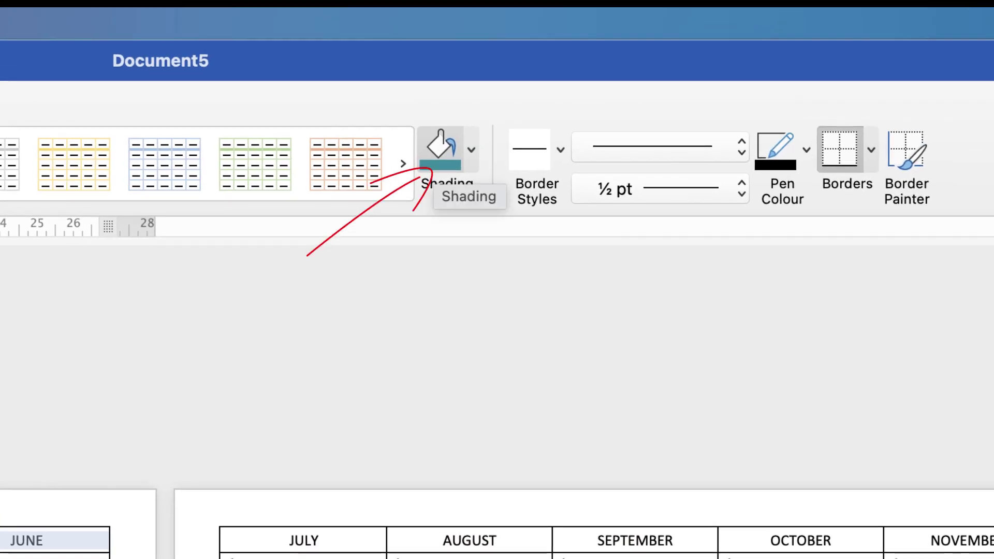
pyautogui.click(440, 150)
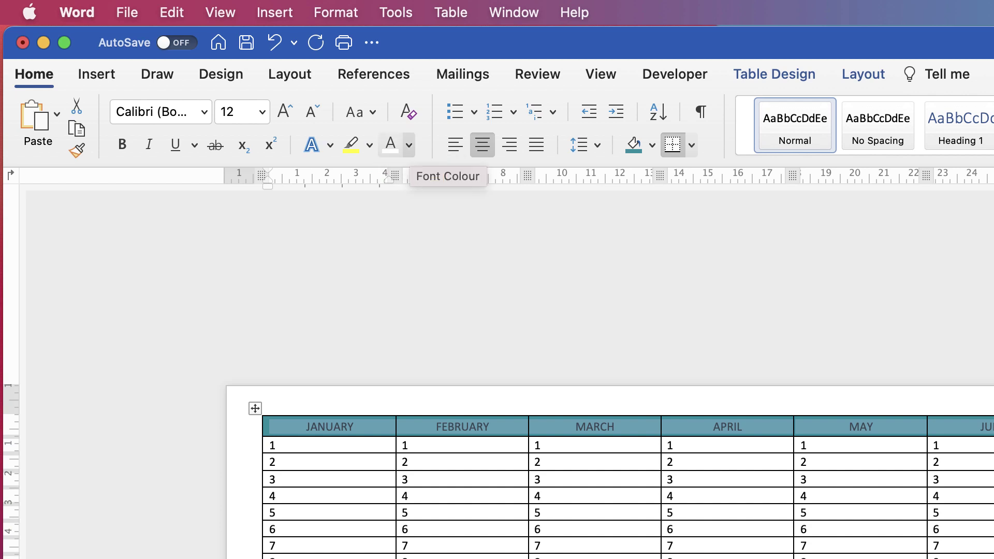
# Make the header month names white.
pyautogui.click(408, 145)
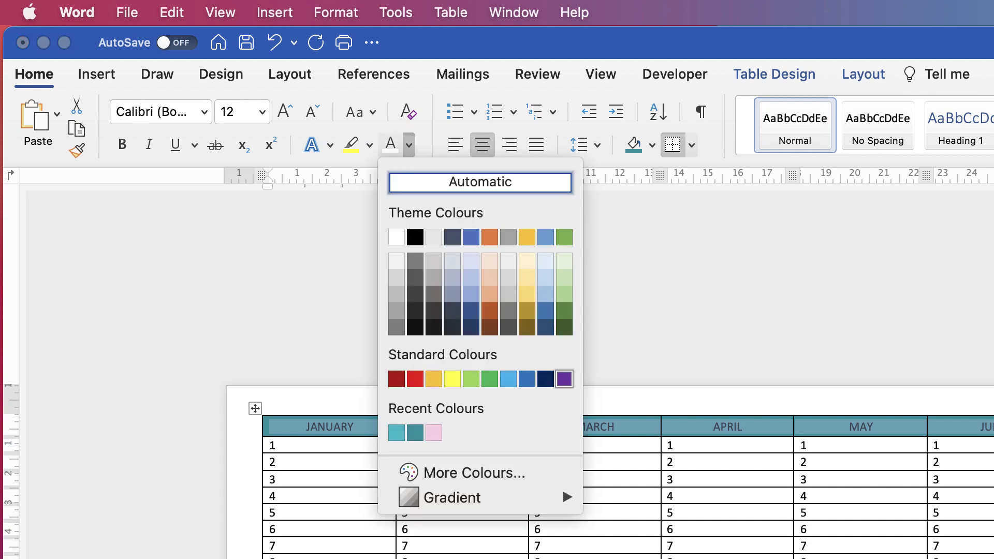
pyautogui.click(396, 237)
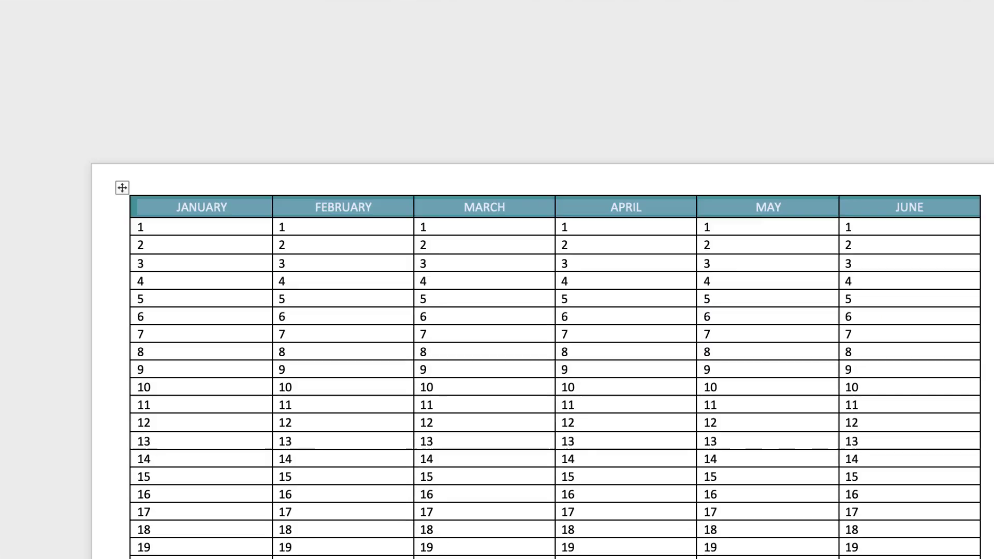
pyautogui.click(542, 512)
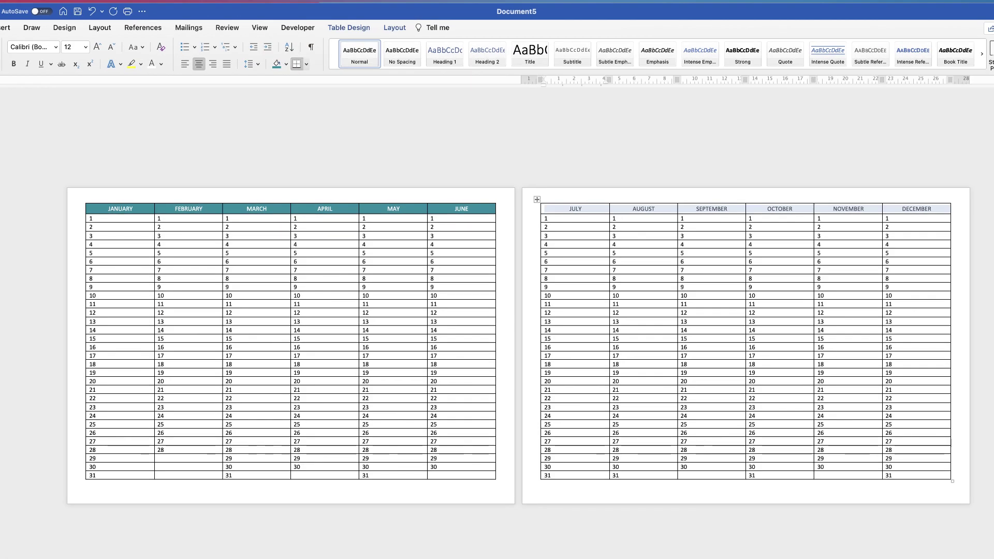
# Apply the same teal shading to the JULY–DECEMBER header row on page two.
pyautogui.click(394, 27)
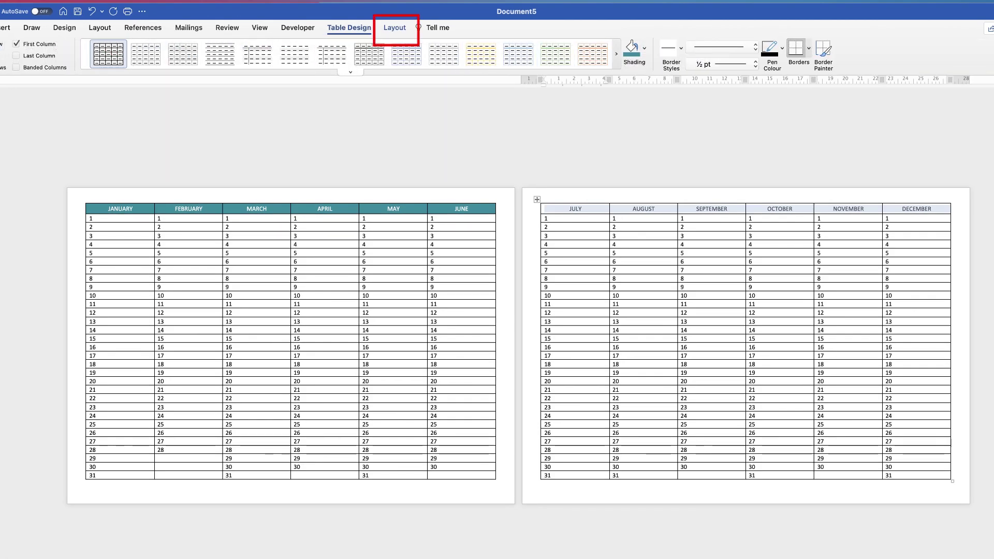
pyautogui.click(632, 47)
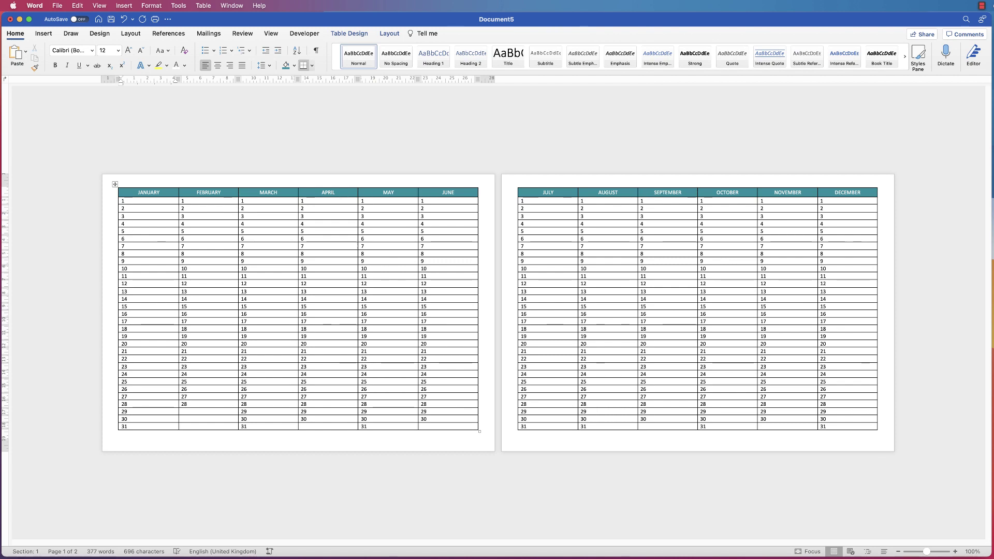
pyautogui.moveTo(135, 224); pyautogui.dragTo(134, 231)
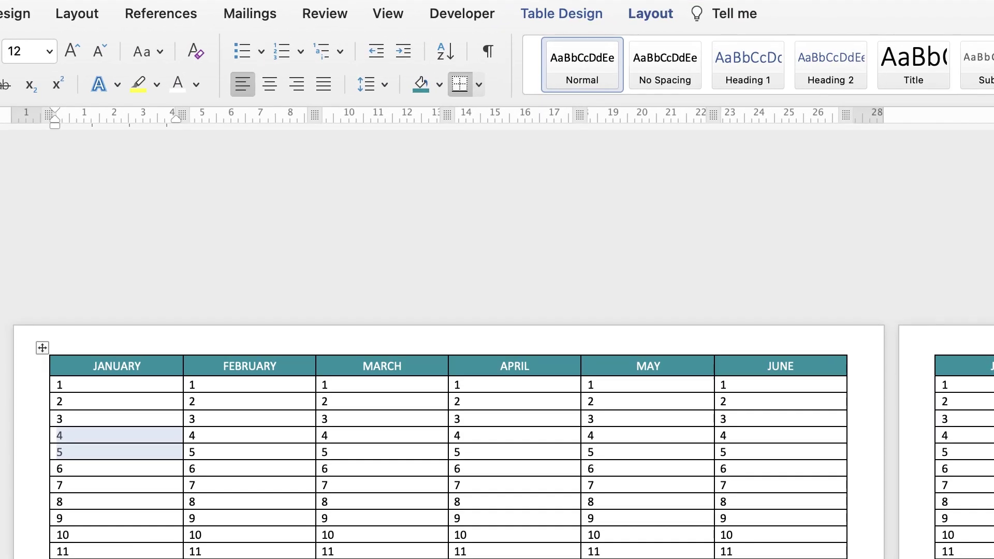
# Shade JANUARY's day 4 and 5 cells with the Aqua colour from Recent Colours.
pyautogui.click(562, 13)
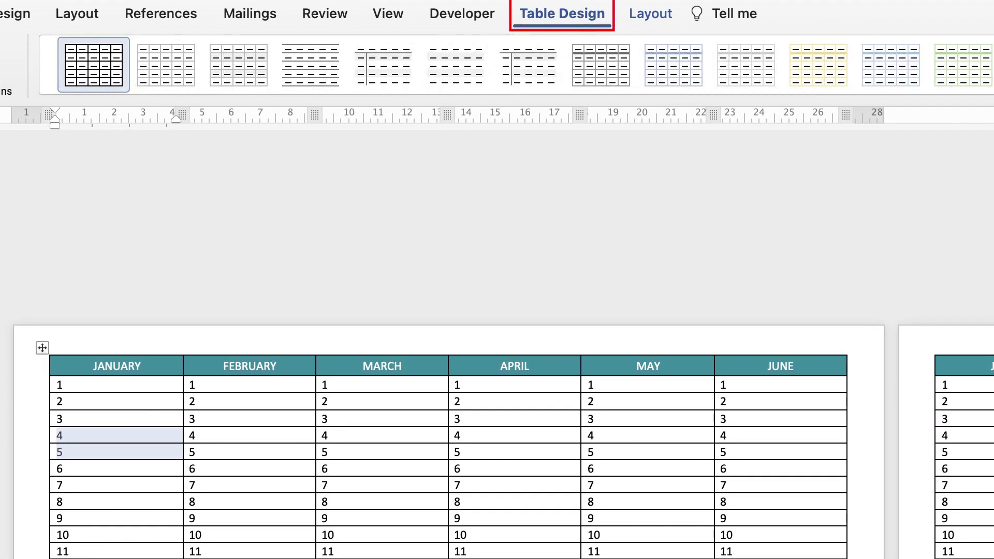
pyautogui.click(728, 53)
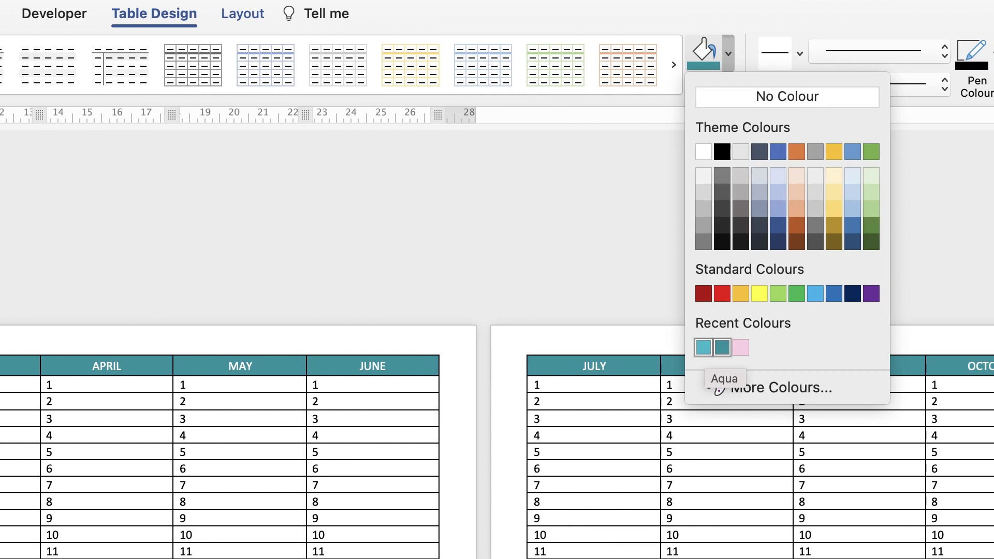
pyautogui.click(704, 348)
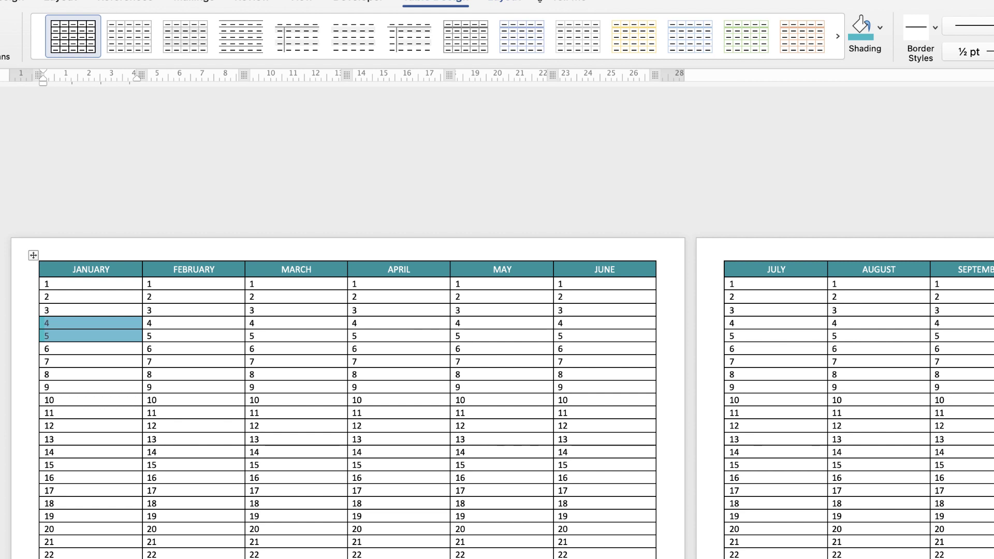
# Shade January 11–12 aqua, then repeat the aqua shading on the following early-year weekend pairs.
pyautogui.moveTo(78, 412); pyautogui.dragTo(78, 425)
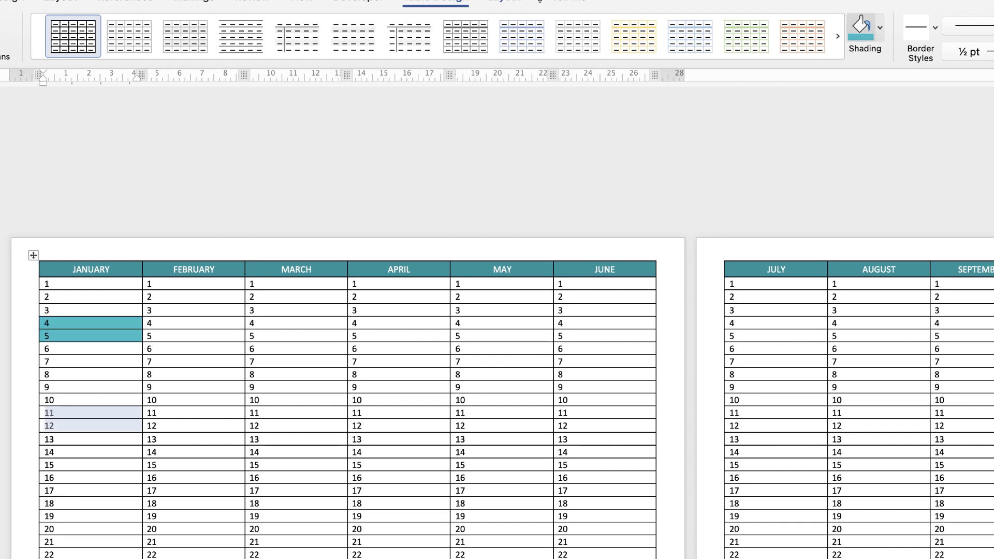
pyautogui.click(861, 28)
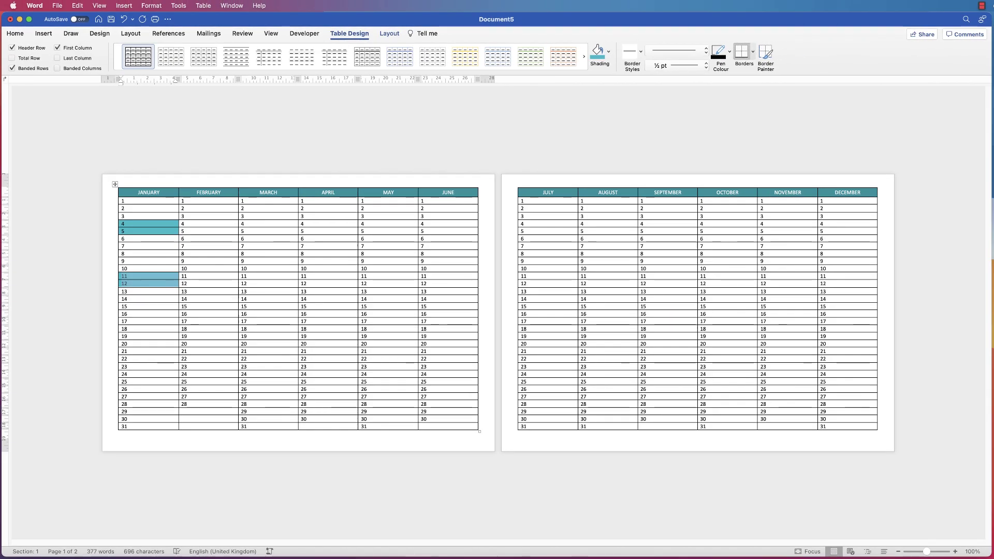
pyautogui.moveTo(125, 329); pyautogui.dragTo(125, 336)
pyautogui.press('super+y')
pyautogui.moveTo(125, 382); pyautogui.dragTo(124, 389)
pyautogui.moveTo(182, 201); pyautogui.dragTo(182, 208)
pyautogui.press('super+y')
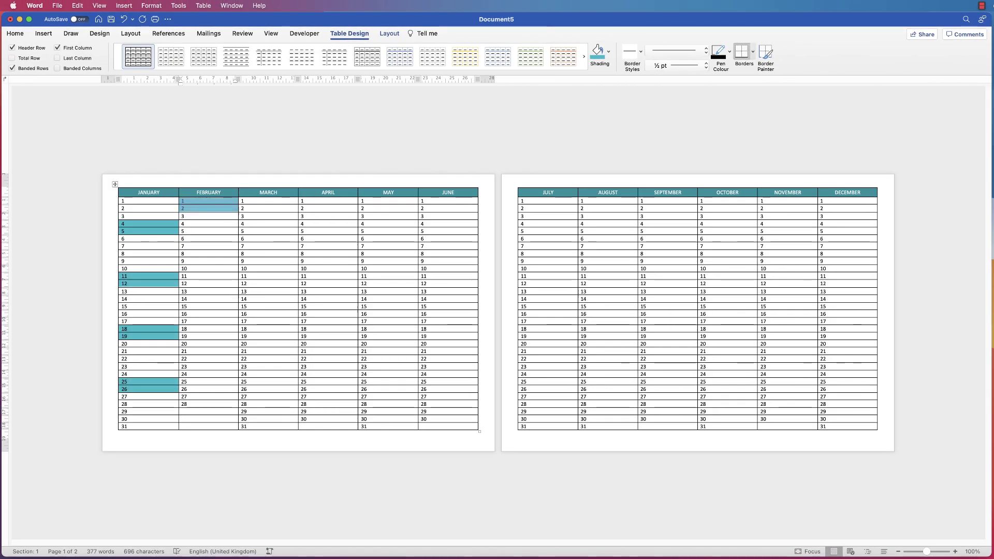
pyautogui.moveTo(183, 253); pyautogui.dragTo(184, 261)
pyautogui.press('super+y')
pyautogui.moveTo(185, 307); pyautogui.dragTo(185, 314)
pyautogui.press('super+y')
pyautogui.moveTo(184, 359); pyautogui.dragTo(184, 366)
pyautogui.press('super+y')
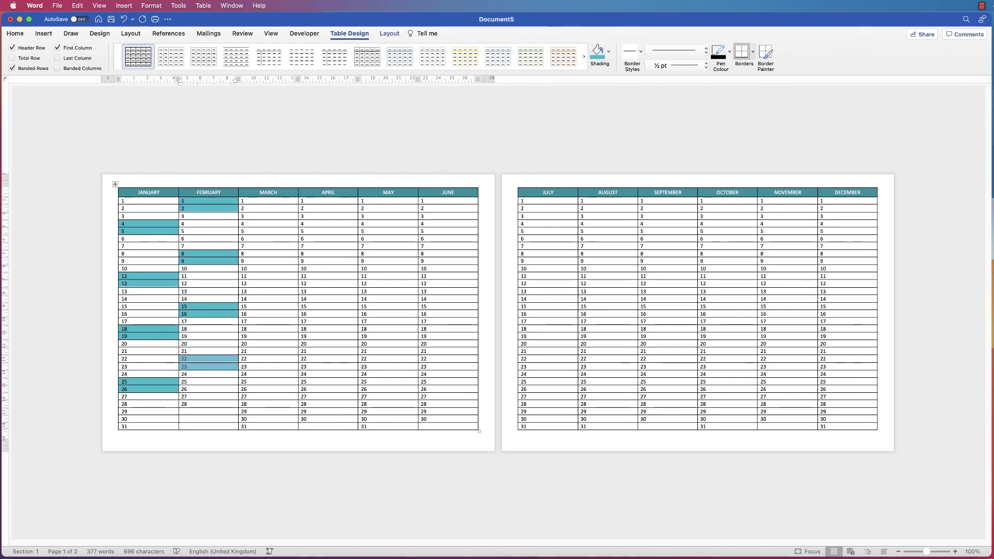
pyautogui.moveTo(243, 201); pyautogui.dragTo(244, 208)
pyautogui.press('super+y')
pyautogui.moveTo(243, 253); pyautogui.dragTo(243, 261)
pyautogui.press('super+y')
pyautogui.moveTo(244, 306); pyautogui.dragTo(244, 314)
pyautogui.moveTo(243, 358); pyautogui.dragTo(244, 367)
pyautogui.press('super+y')
pyautogui.moveTo(244, 411); pyautogui.dragTo(244, 419)
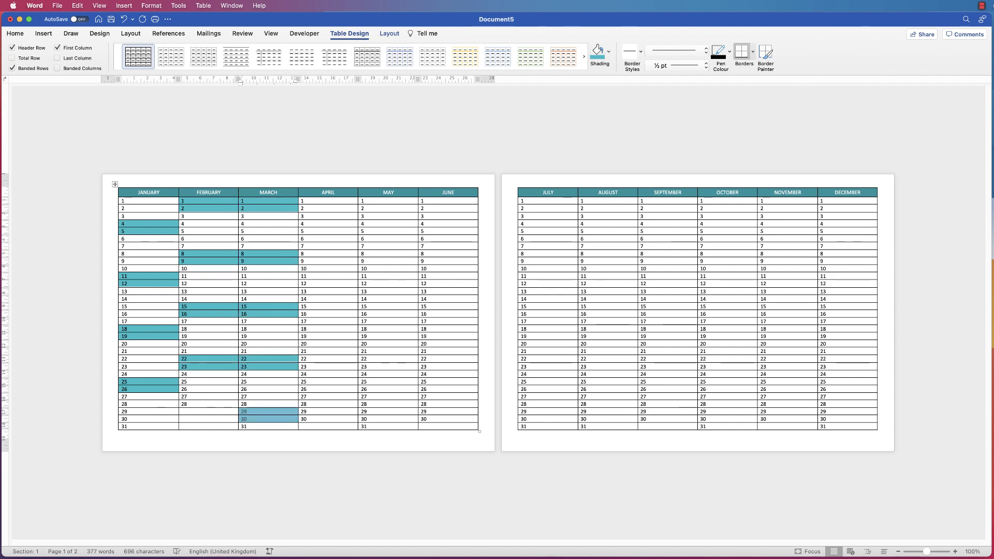
pyautogui.press('super+y')
# Shade the March, April and May weekend dates aqua, including May 3–4 and May 31.
pyautogui.moveTo(304, 231); pyautogui.dragTo(303, 239)
pyautogui.press('super+y')
pyautogui.moveTo(303, 283); pyautogui.dragTo(304, 292)
pyautogui.press('super+y')
pyautogui.moveTo(304, 336); pyautogui.dragTo(304, 344)
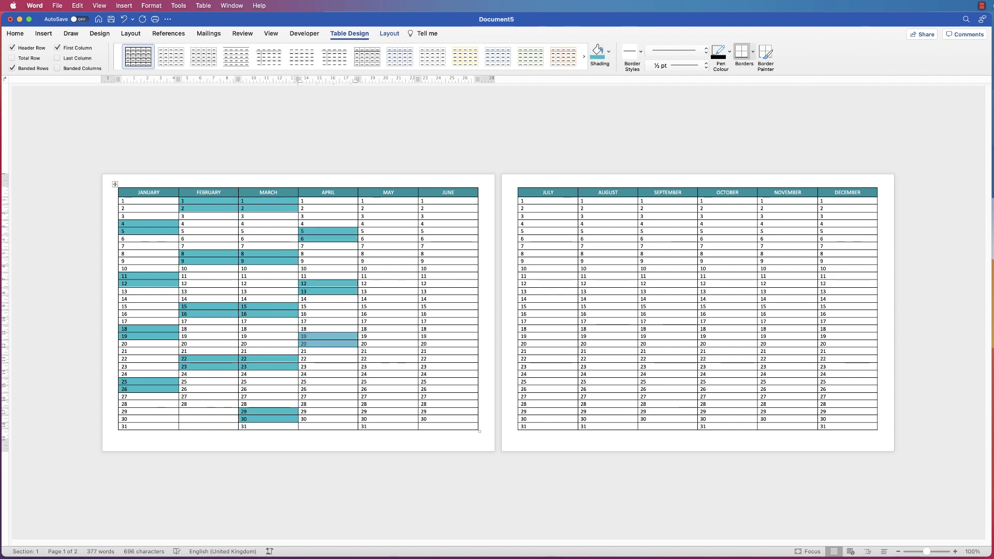
pyautogui.press('super+y')
pyautogui.moveTo(304, 389); pyautogui.dragTo(304, 397)
pyautogui.press('super+y')
pyautogui.moveTo(364, 216); pyautogui.dragTo(364, 224)
pyautogui.press('super+y')
pyautogui.moveTo(364, 268); pyautogui.dragTo(363, 276)
pyautogui.press('super+y')
pyautogui.moveTo(364, 321); pyautogui.dragTo(364, 329)
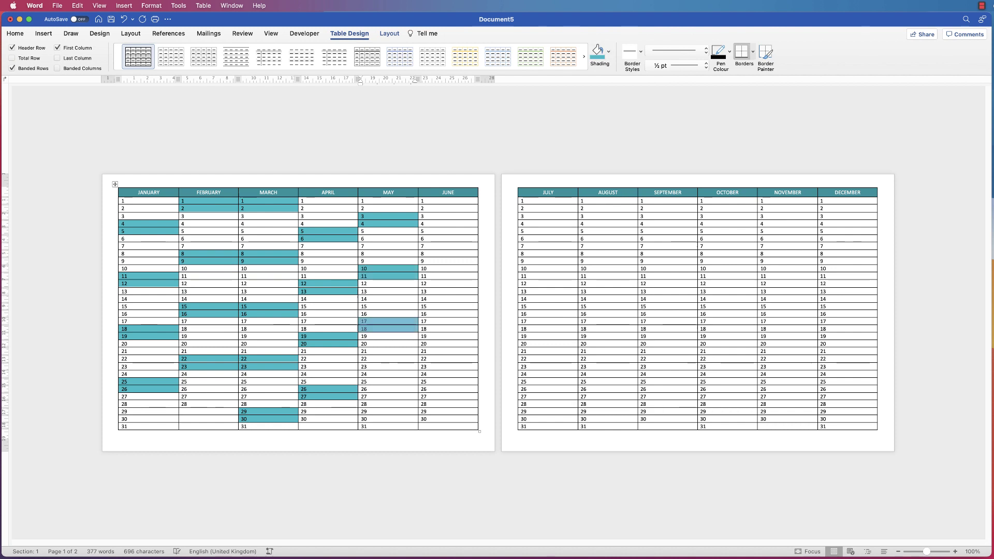
pyautogui.press('super+y')
pyautogui.moveTo(364, 374); pyautogui.dragTo(364, 381)
pyautogui.press('super+y')
pyautogui.click(364, 427)
pyautogui.press('super+y')
# Shade the June and July weekend dates aqua, from June 1 through July 26–27.
pyautogui.click(422, 200)
pyautogui.moveTo(424, 246); pyautogui.dragTo(423, 253)
pyautogui.press('super+y')
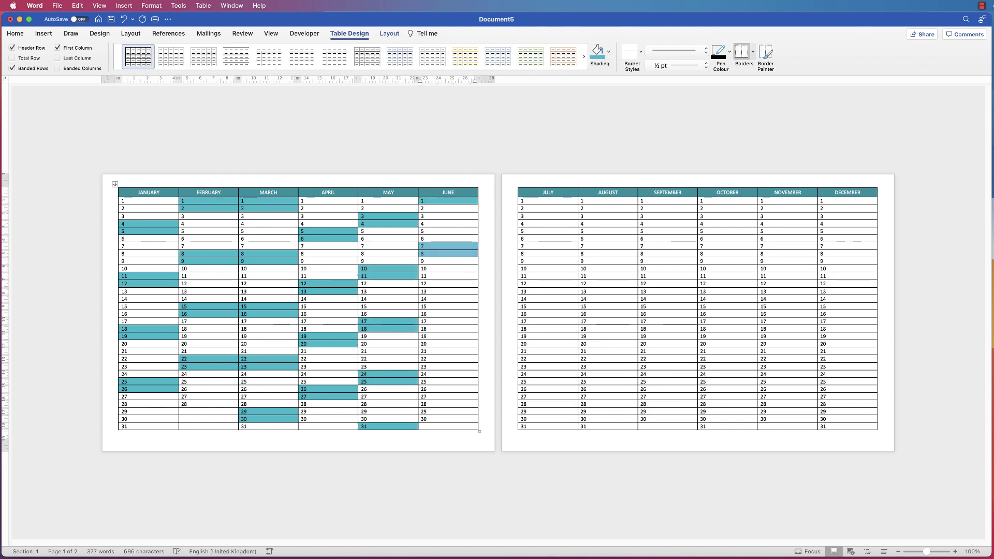
pyautogui.moveTo(423, 298); pyautogui.dragTo(423, 306)
pyautogui.press('super+y')
pyautogui.moveTo(424, 352); pyautogui.dragTo(424, 359)
pyautogui.press('super+y')
pyautogui.moveTo(424, 404); pyautogui.dragTo(423, 411)
pyautogui.press('super+y')
pyautogui.moveTo(523, 231); pyautogui.dragTo(522, 239)
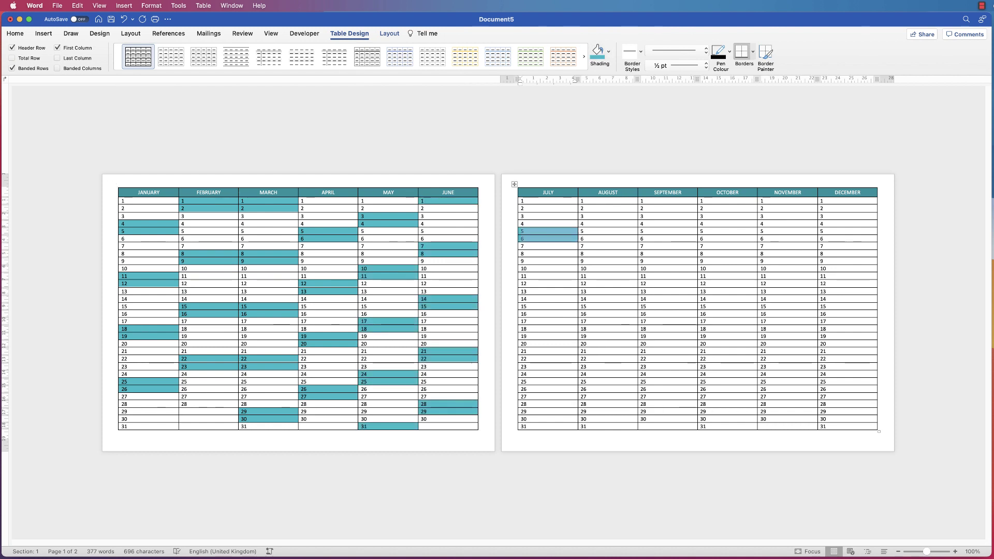
pyautogui.press('super+y')
pyautogui.moveTo(523, 284); pyautogui.dragTo(523, 292)
pyautogui.press('super+y')
pyautogui.moveTo(524, 337); pyautogui.dragTo(523, 344)
pyautogui.press('super+y')
pyautogui.moveTo(523, 389); pyautogui.dragTo(523, 397)
pyautogui.press('super+y')
# Shade the August weekends (2–3 through 30–31) and the September weekend pairs aqua.
pyautogui.moveTo(582, 208); pyautogui.dragTo(582, 216)
pyautogui.press('super+y')
pyautogui.moveTo(582, 261); pyautogui.dragTo(582, 268)
pyautogui.press('super+y')
pyautogui.moveTo(582, 314); pyautogui.dragTo(581, 321)
pyautogui.press('super+y')
pyautogui.moveTo(582, 367); pyautogui.dragTo(581, 374)
pyautogui.press('super+y')
pyautogui.moveTo(582, 418); pyautogui.dragTo(582, 426)
pyautogui.press('super+y')
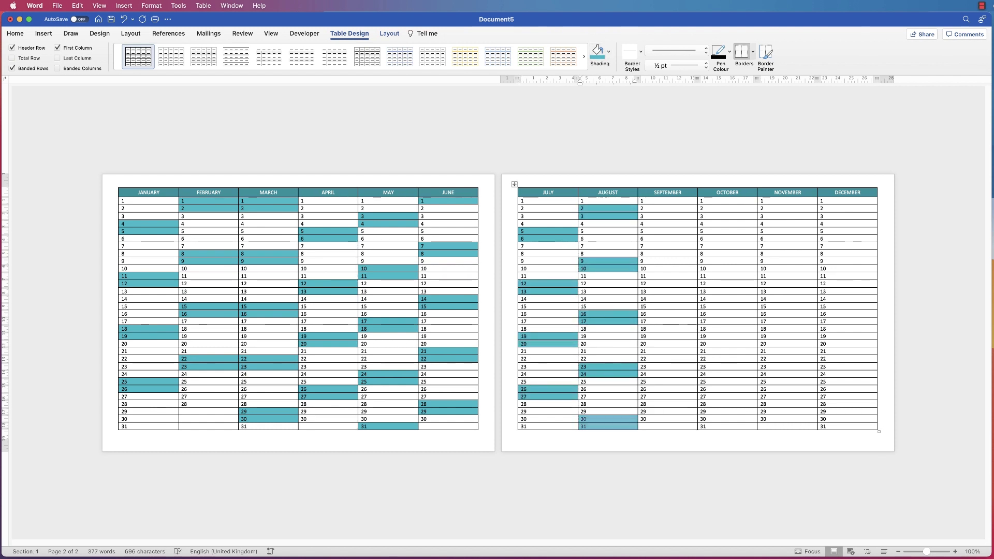
pyautogui.moveTo(641, 239); pyautogui.dragTo(641, 245)
pyautogui.press('super+y')
pyautogui.moveTo(642, 292); pyautogui.dragTo(642, 299)
pyautogui.press('super+y')
pyautogui.moveTo(641, 343); pyautogui.dragTo(641, 351)
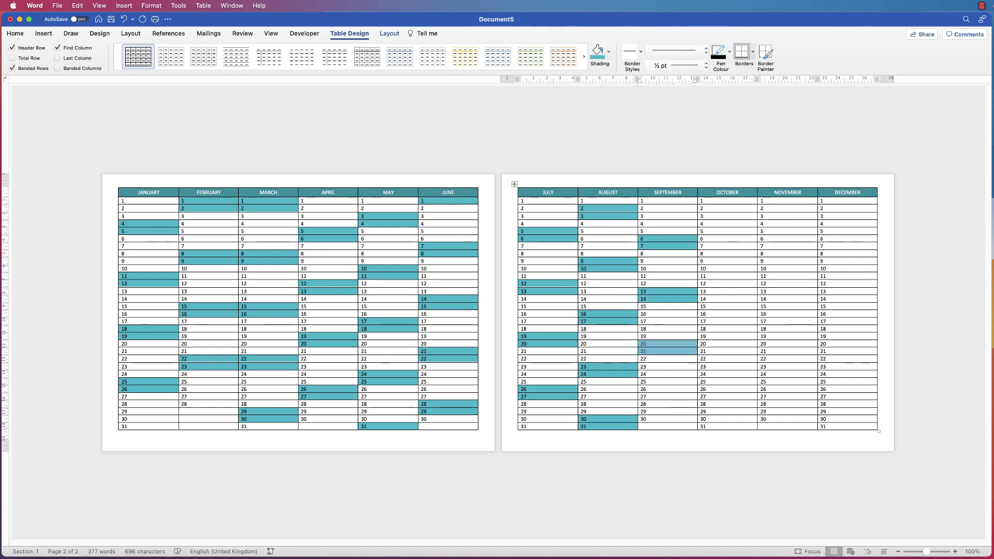
pyautogui.press('super+y')
pyautogui.moveTo(641, 396); pyautogui.dragTo(642, 404)
# Shade the remaining October, November and December weekend pairs aqua, through December 27–28.
pyautogui.press('super+y')
pyautogui.moveTo(701, 224); pyautogui.dragTo(701, 231)
pyautogui.press('super+y')
pyautogui.moveTo(702, 276); pyautogui.dragTo(702, 283)
pyautogui.moveTo(701, 329); pyautogui.dragTo(701, 336)
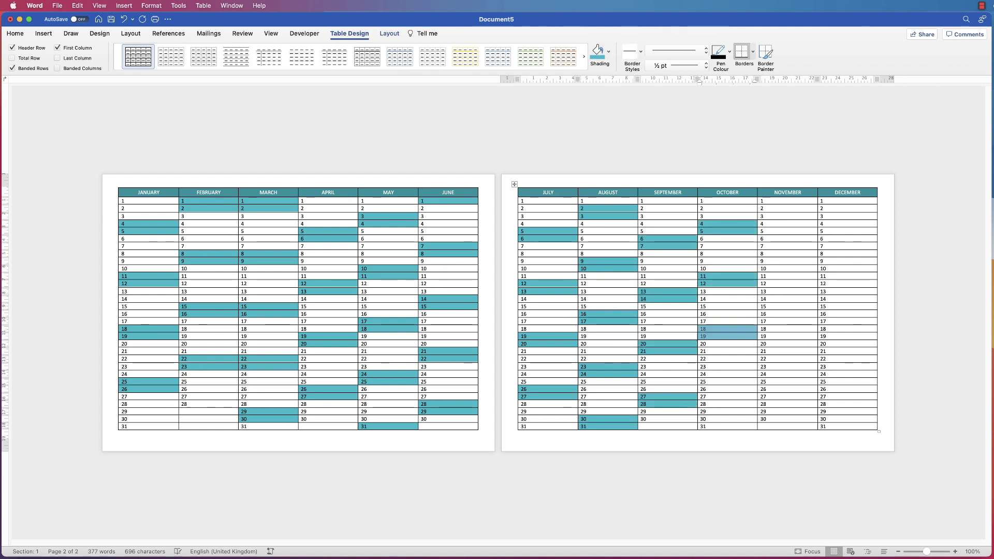
pyautogui.press('super+y')
pyautogui.moveTo(702, 381); pyautogui.dragTo(701, 388)
pyautogui.press('super+y')
pyautogui.moveTo(761, 201); pyautogui.dragTo(761, 208)
pyautogui.press('super+y')
pyautogui.moveTo(761, 254); pyautogui.dragTo(761, 261)
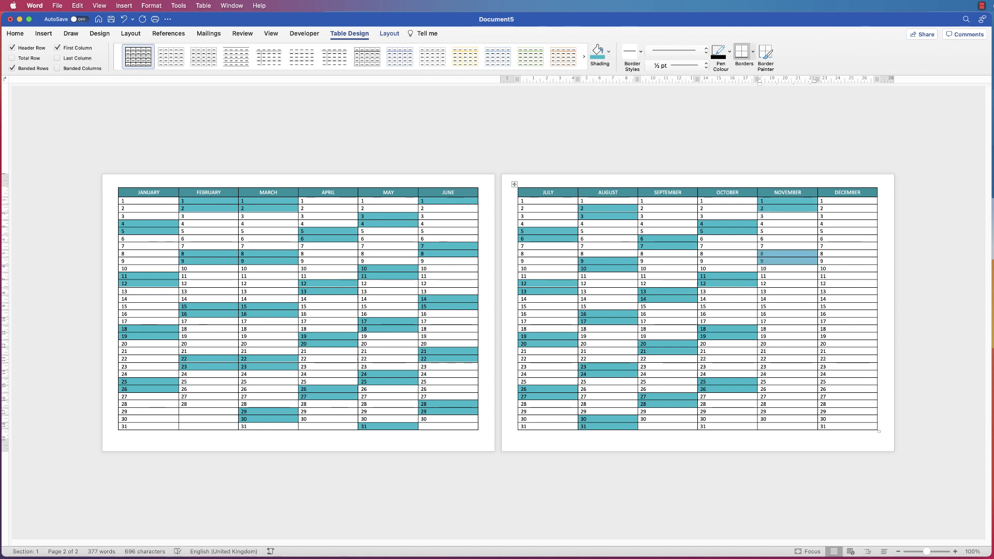
pyautogui.press('super+y')
pyautogui.moveTo(761, 307); pyautogui.dragTo(761, 313)
pyautogui.press('super+y')
pyautogui.moveTo(761, 359); pyautogui.dragTo(760, 367)
pyautogui.press('super+y')
pyautogui.moveTo(760, 412); pyautogui.dragTo(761, 419)
pyautogui.press('super+y')
pyautogui.moveTo(820, 239); pyautogui.dragTo(821, 246)
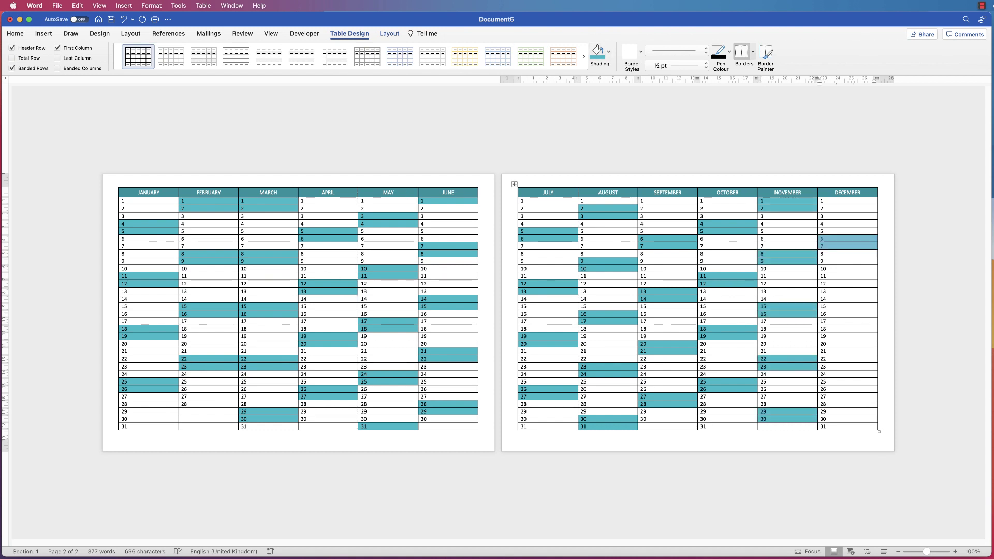
pyautogui.press('super+y')
pyautogui.moveTo(820, 291); pyautogui.dragTo(821, 299)
pyautogui.press('super+y')
pyautogui.moveTo(821, 344); pyautogui.dragTo(820, 351)
pyautogui.press('super+y')
pyautogui.moveTo(821, 397); pyautogui.dragTo(821, 404)
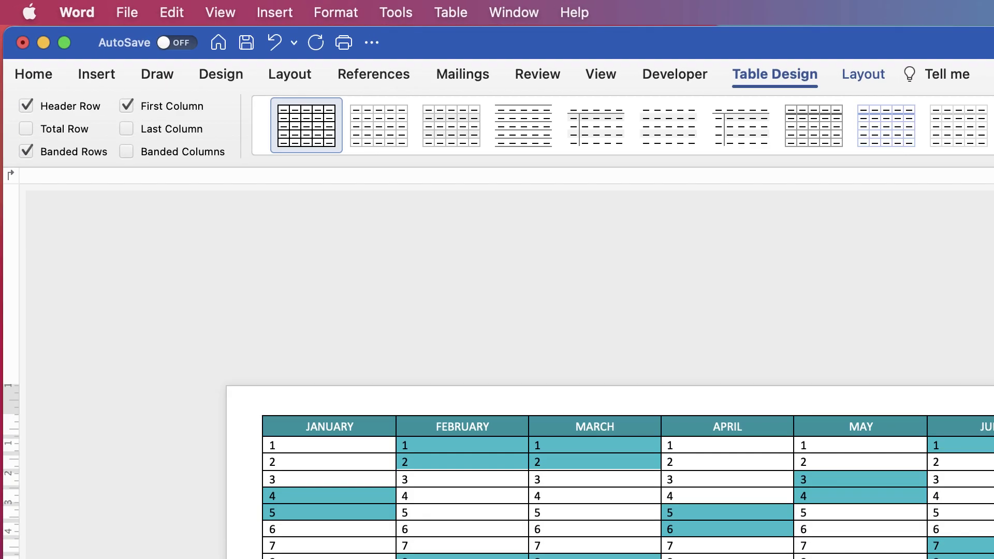
# Save the planner with Save as Template as 'YEARLY PLANNER.dotx' in the Templates folder.
pyautogui.click(129, 11)
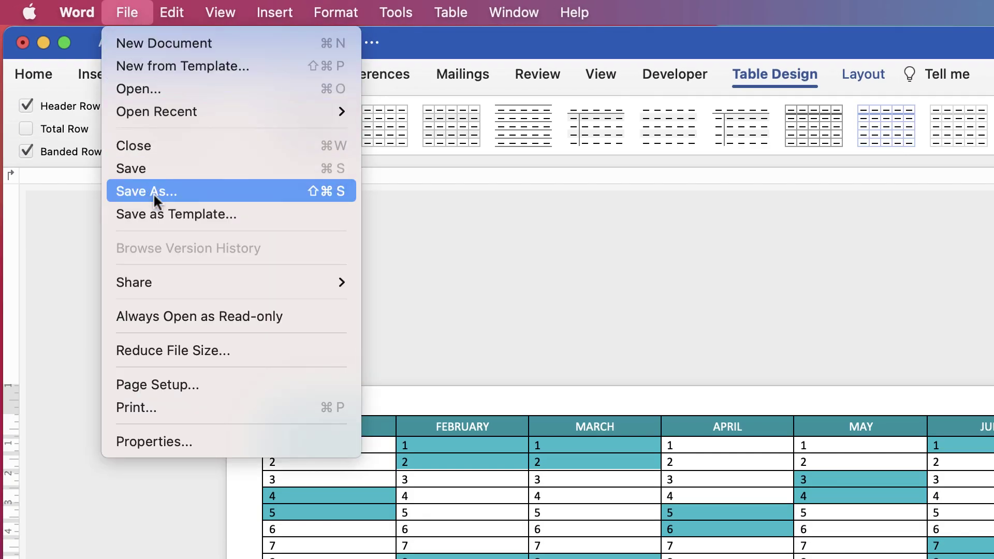
pyautogui.click(176, 213)
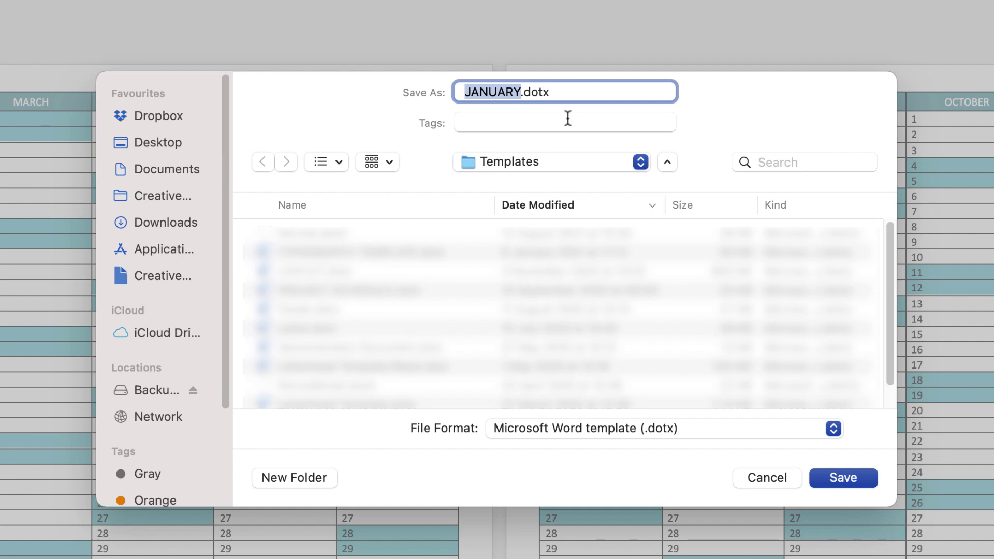
pyautogui.write('YEARL')
pyautogui.press('BackSpace')
pyautogui.press('BackSpace')
pyautogui.write('LY PLANNER')
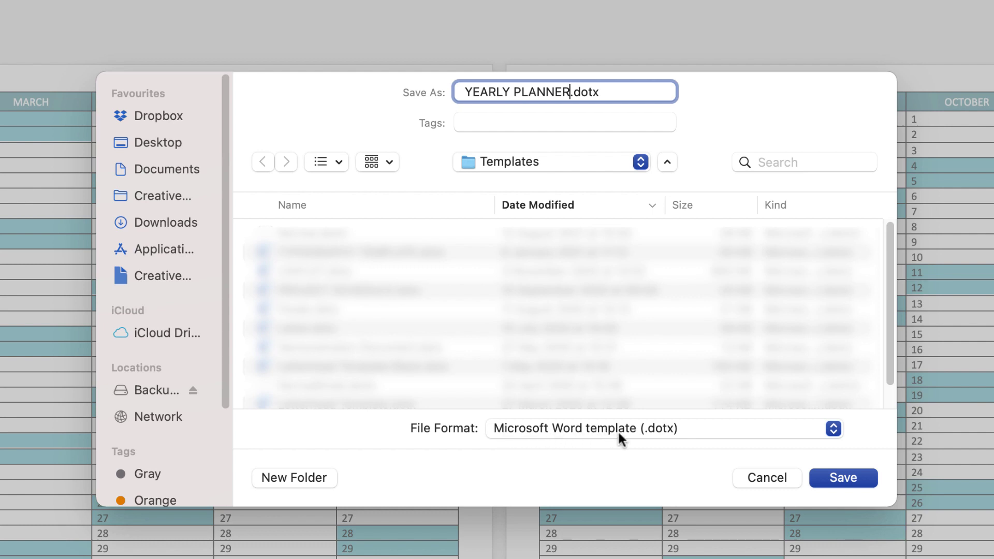
pyautogui.click(837, 477)
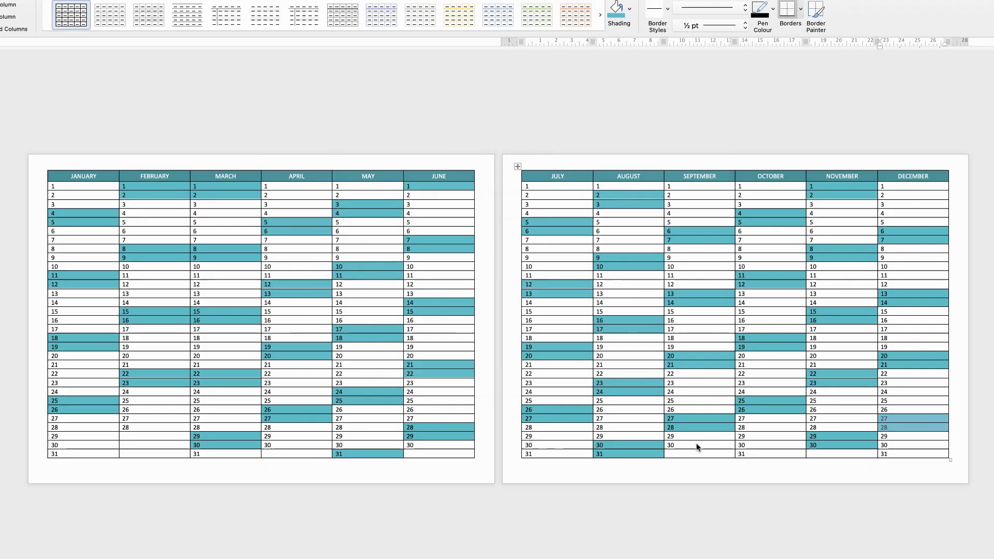
# Open the New from Template gallery and show more templates to locate YEARLY PLANNER.
pyautogui.press('super+shift+p')
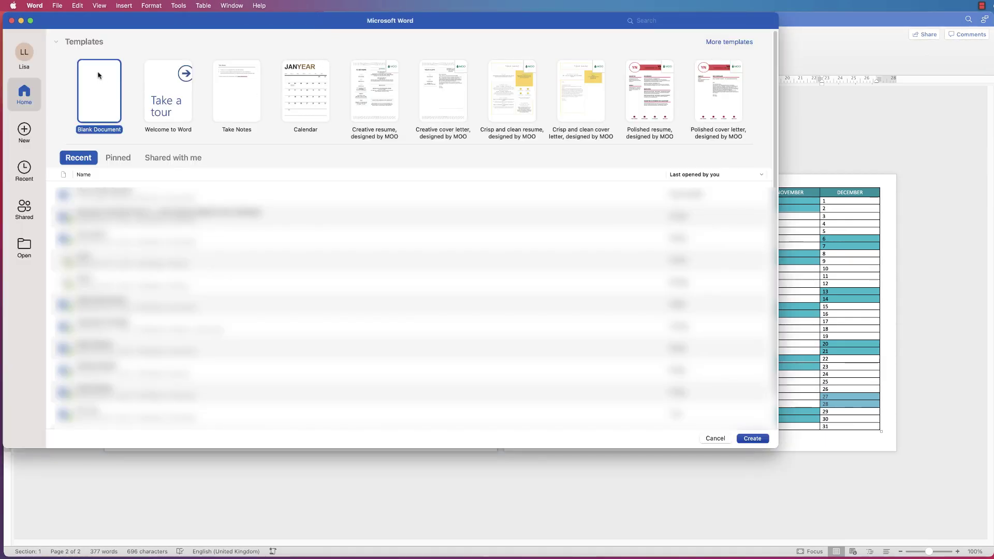
pyautogui.click(716, 47)
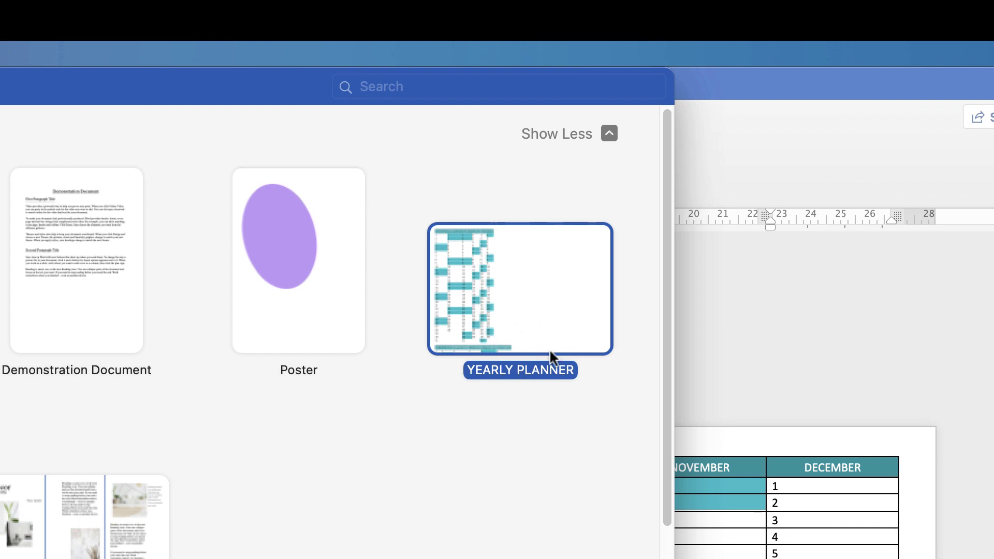
# Open a document from YEARLY PLANNER and export it as a PDF to the Desktop.
pyautogui.press('Return')
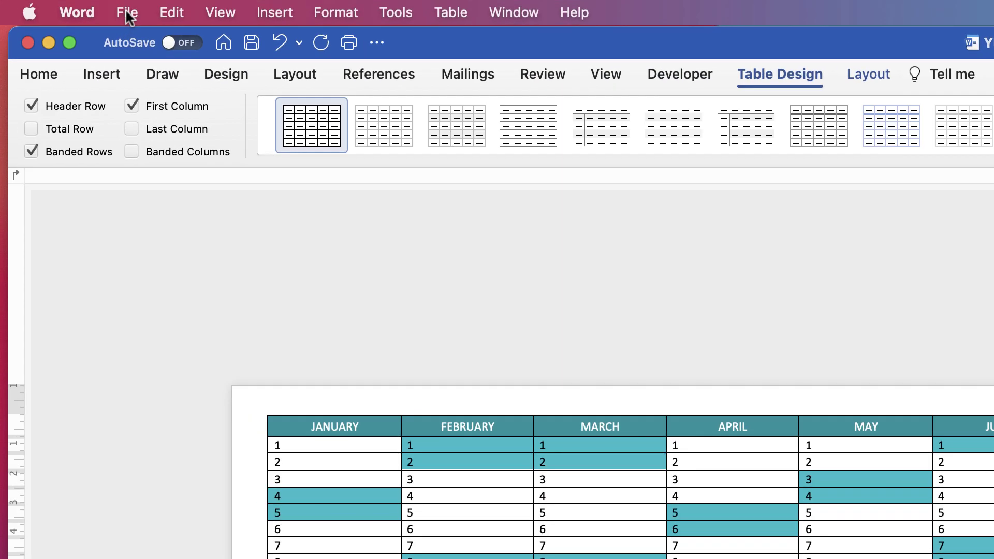
pyautogui.click(126, 11)
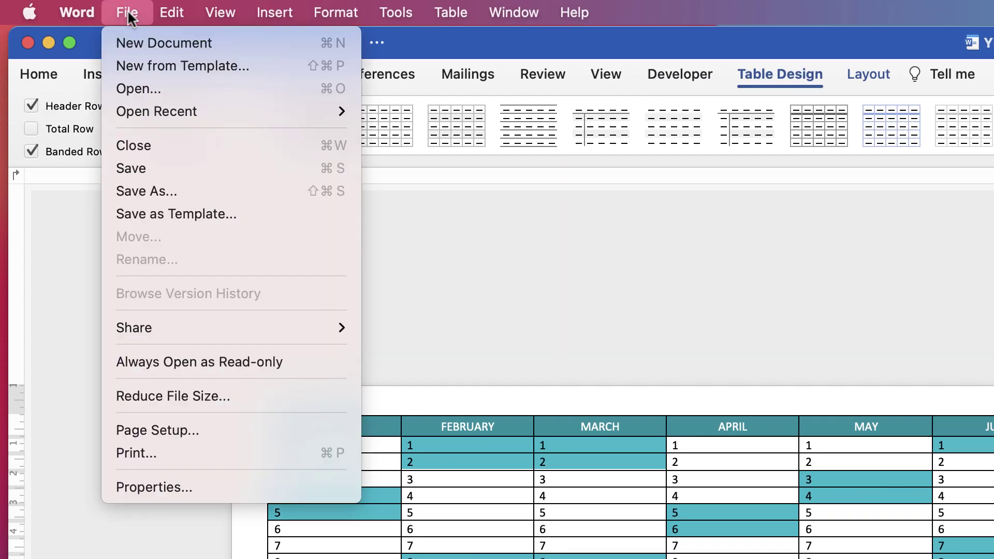
pyautogui.click(149, 191)
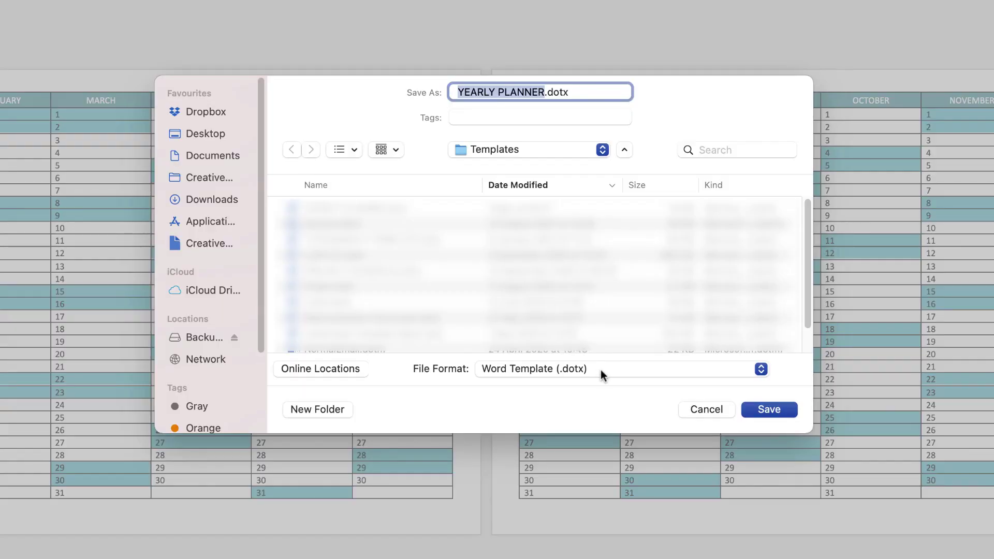
pyautogui.click(590, 375)
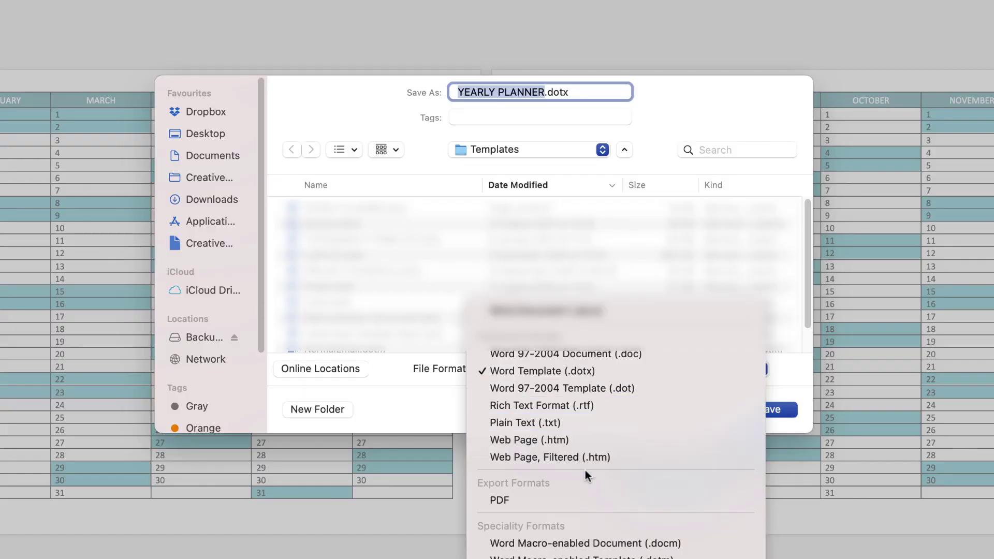
pyautogui.click(518, 499)
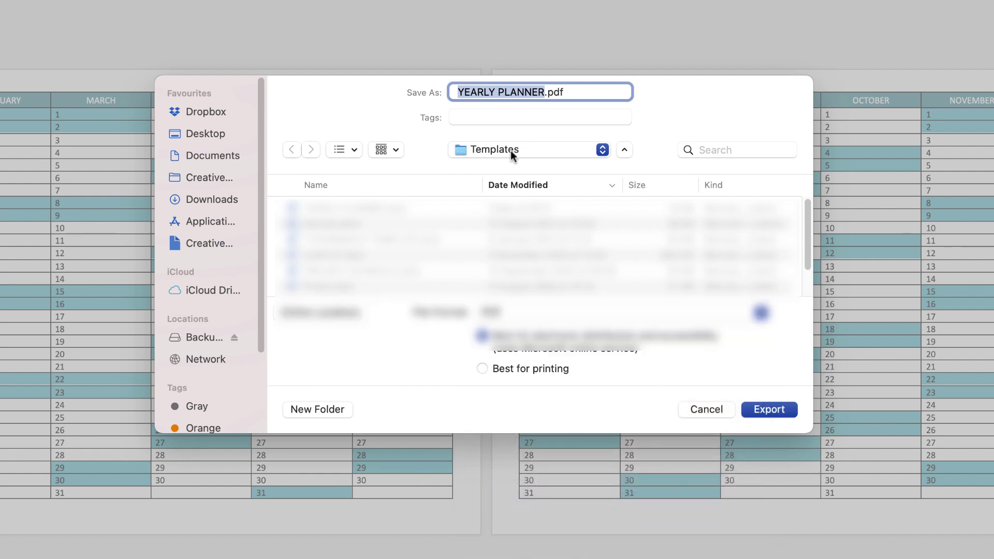
pyautogui.click(197, 132)
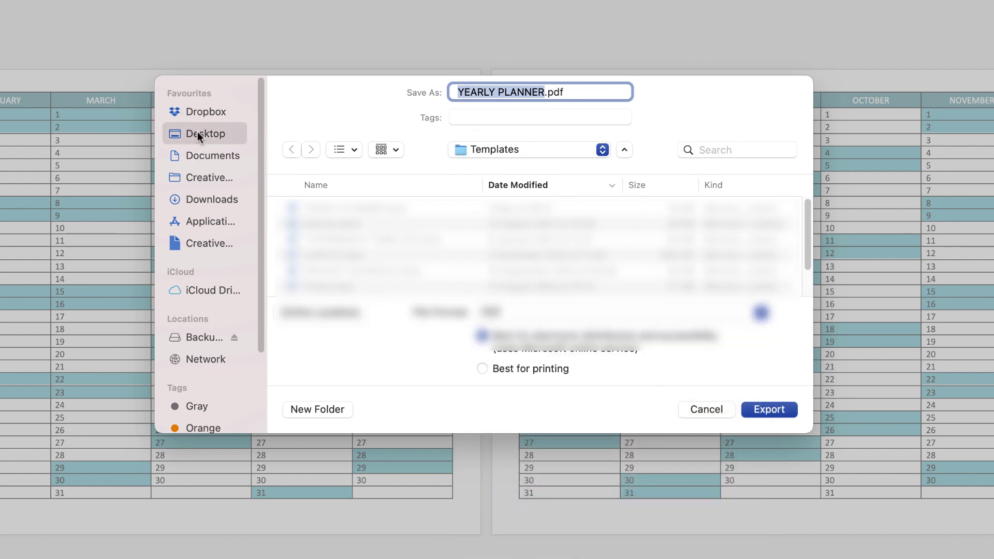
pyautogui.click(766, 409)
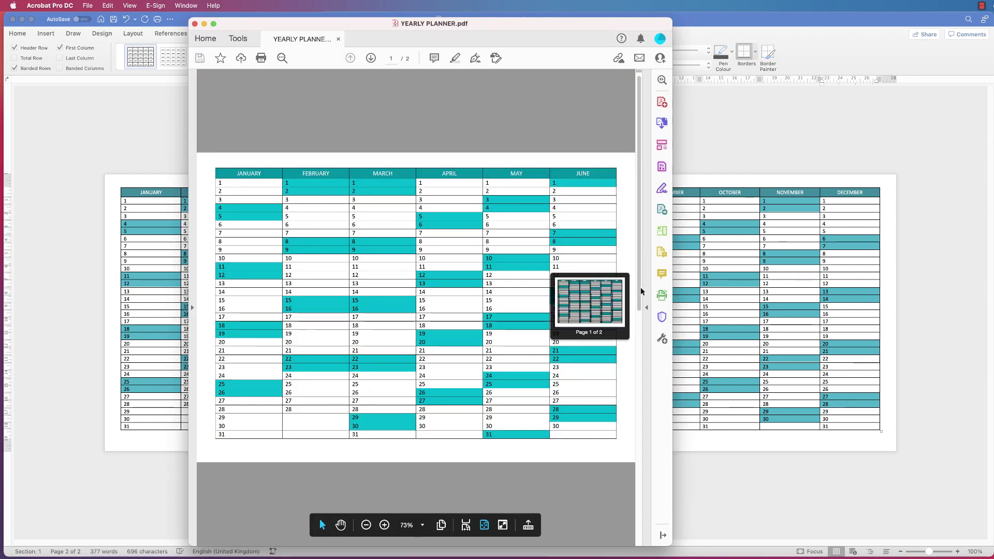
pyautogui.moveTo(639, 334); pyautogui.dragTo(644, 216)
pyautogui.press('super+w')
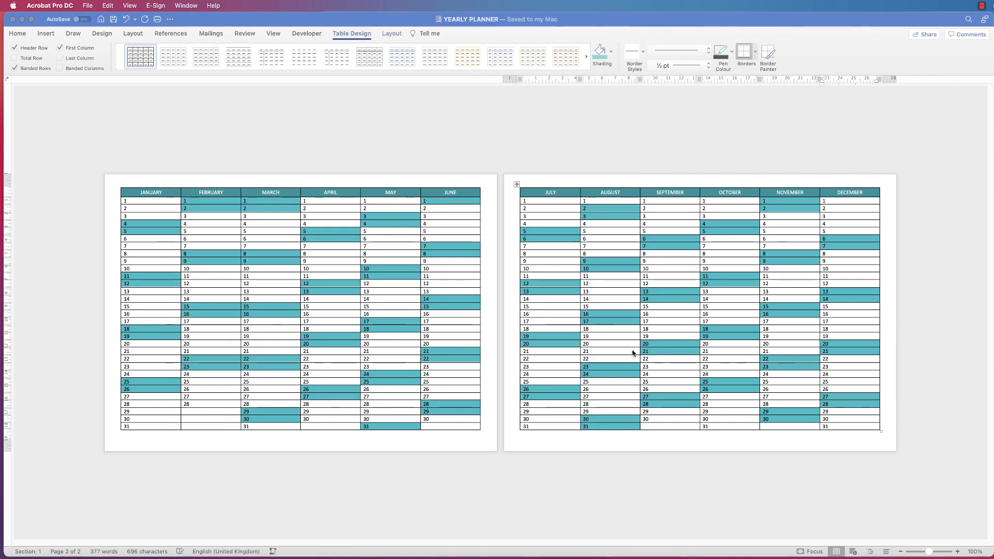